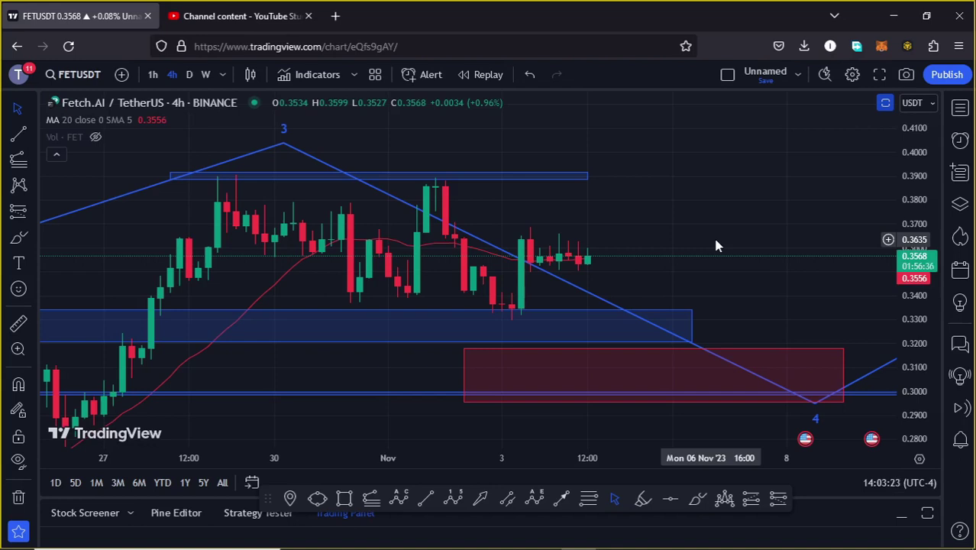
# - Sketch red brush paths over the latest candles rallying above 0.40, then undo and delete them
pyautogui.click(699, 501)
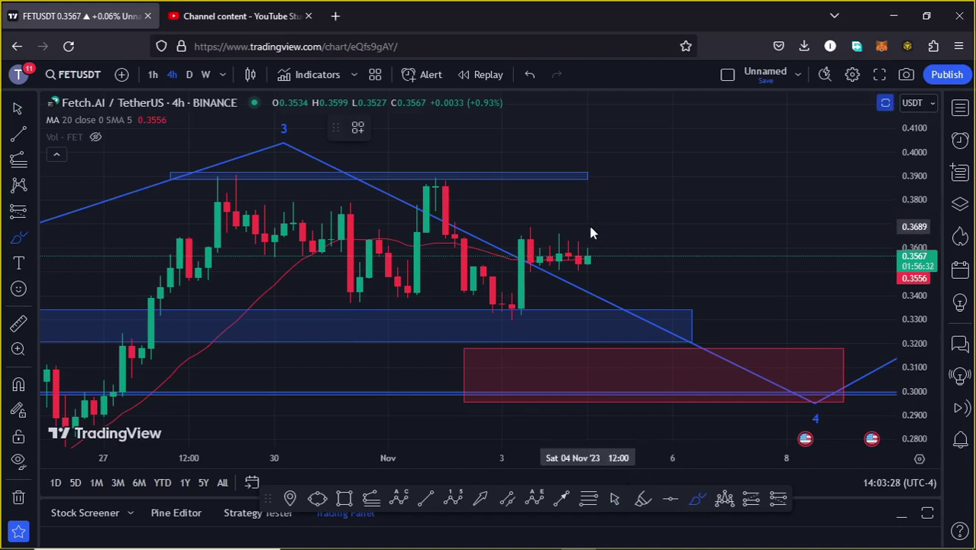
pyautogui.moveTo(578, 232)
pyautogui.mouseDown()
pyautogui.moveTo(563, 274)
pyautogui.moveTo(598, 284)
pyautogui.moveTo(605, 247)
pyautogui.moveTo(582, 230)
pyautogui.moveTo(571, 243)
pyautogui.moveTo(605, 178)
pyautogui.mouseUp()
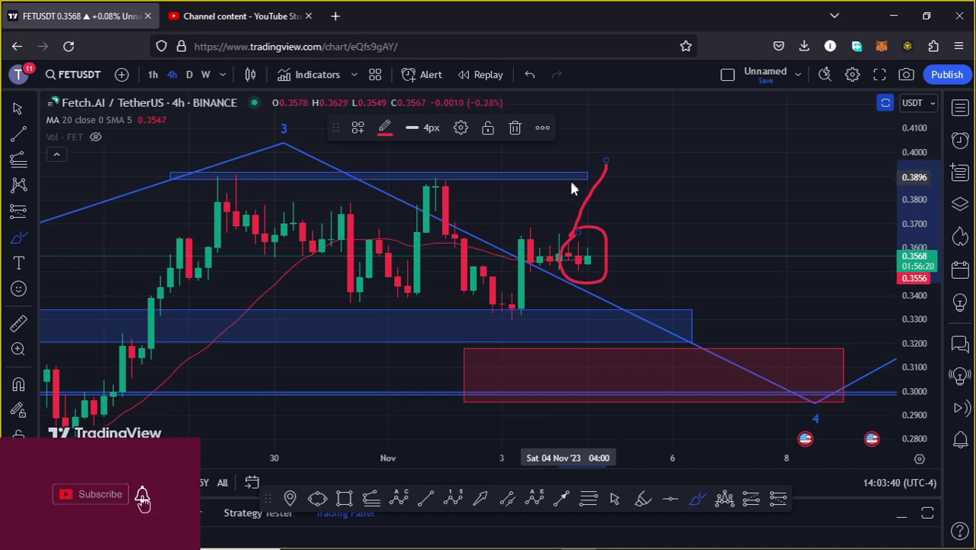
pyautogui.click(529, 74)
pyautogui.moveTo(538, 260)
pyautogui.mouseDown()
pyautogui.moveTo(567, 149)
pyautogui.moveTo(584, 178)
pyautogui.mouseUp()
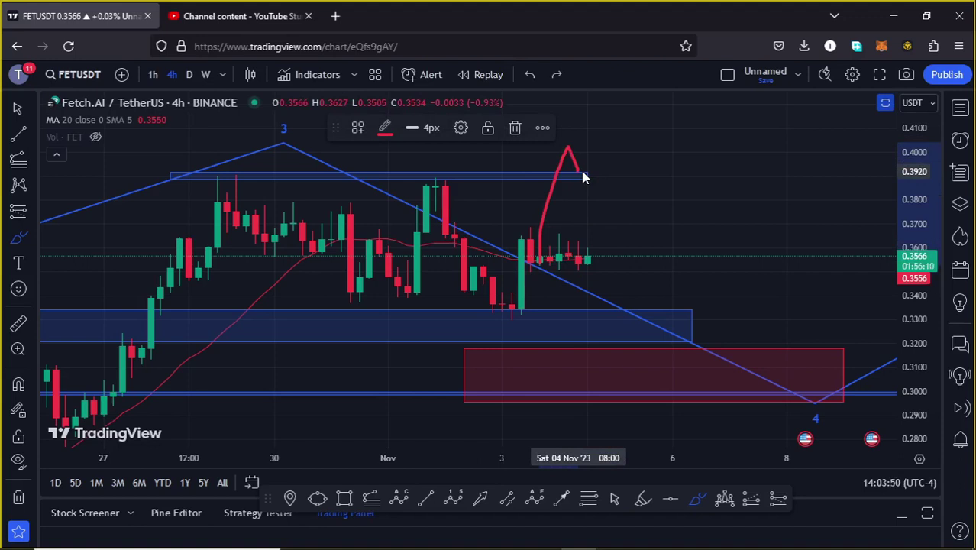
pyautogui.moveTo(584, 178); pyautogui.dragTo(606, 116)
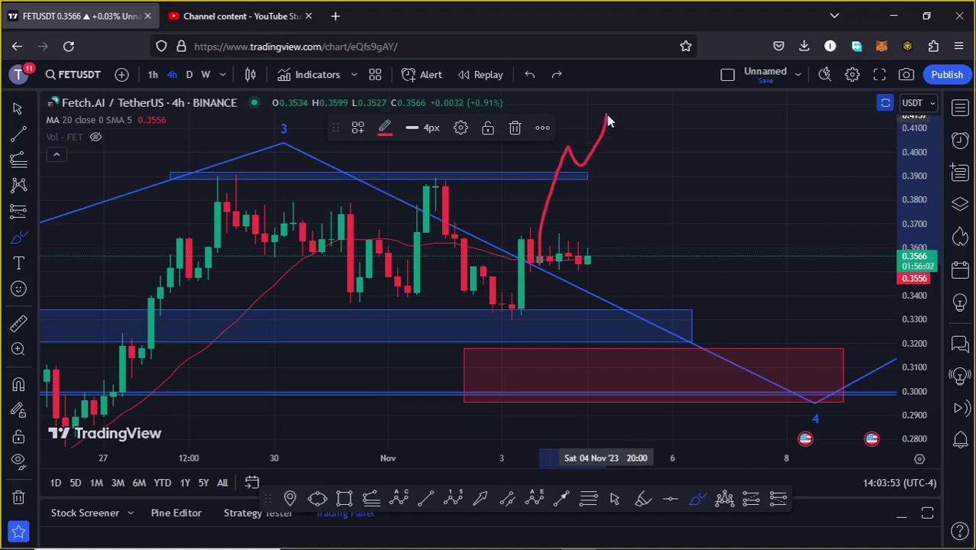
pyautogui.click(516, 130)
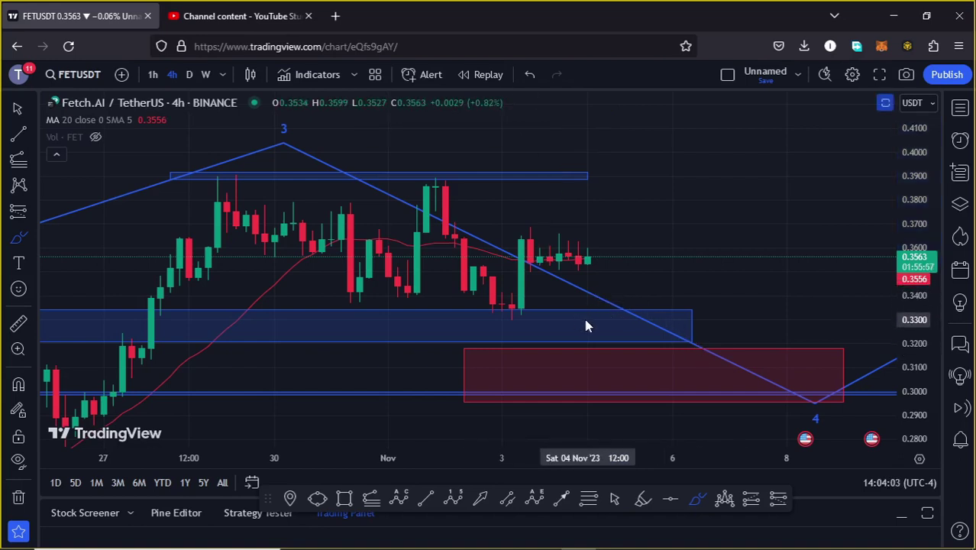
# - Sketch a red dip into the blue zone near 0.33 with a rally, then remove it
pyautogui.moveTo(584, 290)
pyautogui.mouseDown()
pyautogui.moveTo(571, 294)
pyautogui.moveTo(575, 349)
pyautogui.moveTo(617, 337)
pyautogui.moveTo(588, 279)
pyautogui.moveTo(577, 296)
pyautogui.moveTo(730, 156)
pyautogui.moveTo(725, 138)
pyautogui.mouseUp()
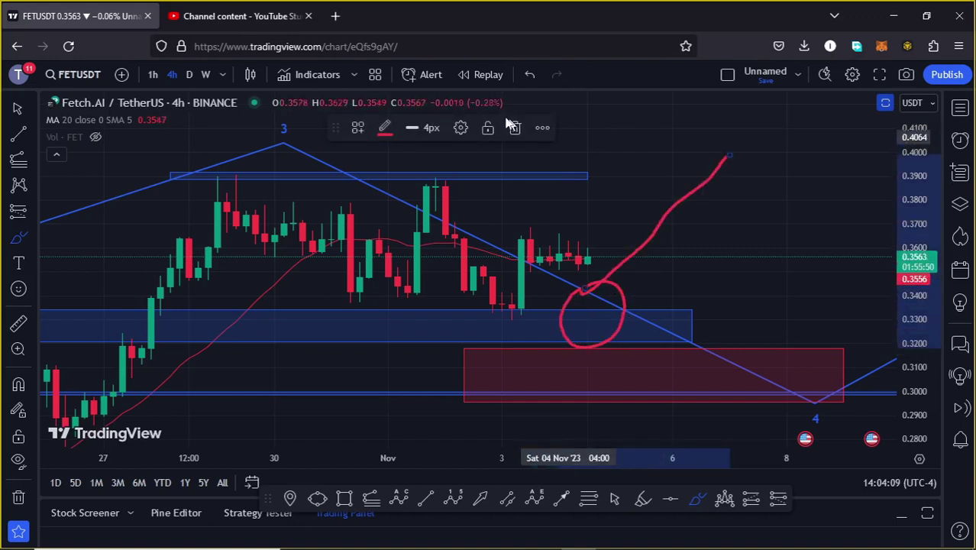
pyautogui.click(515, 128)
pyautogui.scroll(-10, 577, 301)
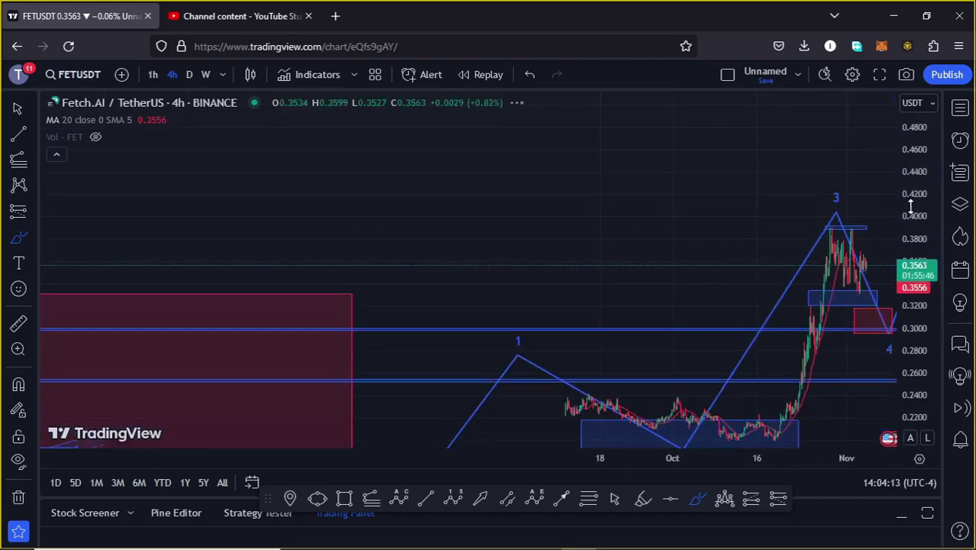
# - Zoom out to show the earlier yellow 1–4 count and the red (A)(B)(C) correction
pyautogui.scroll(-5, 545, 296)
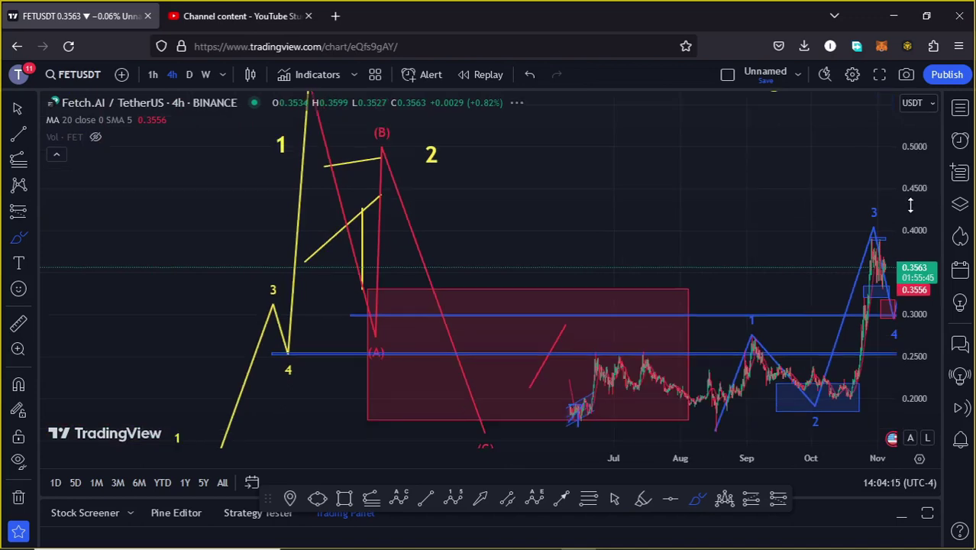
pyautogui.scroll(-5, 873, 207)
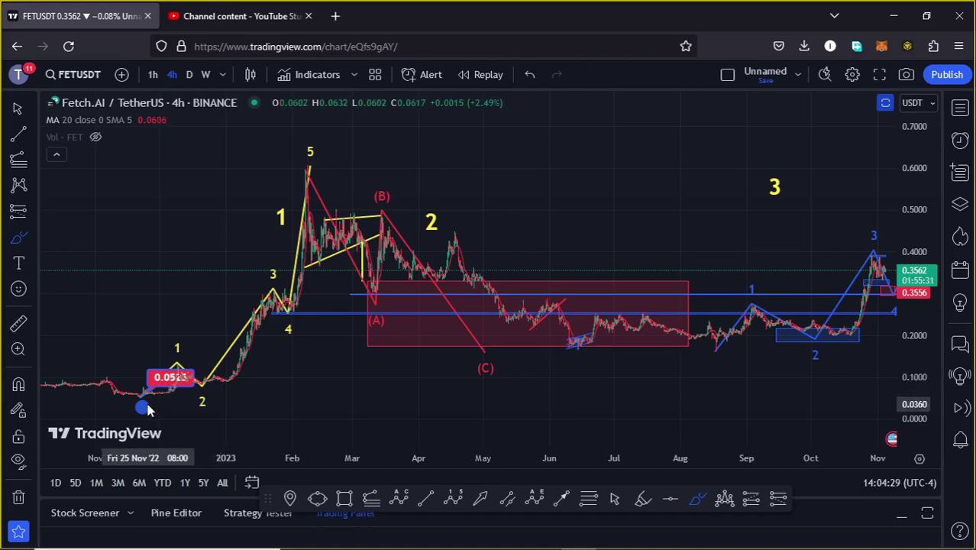
# - Trace wave 1 from the late-2022 low and circle labels 1 and 2 in red, then remove them
pyautogui.moveTo(142, 406)
pyautogui.mouseDown()
pyautogui.moveTo(174, 345)
pyautogui.moveTo(264, 294)
pyautogui.moveTo(285, 309)
pyautogui.moveTo(338, 176)
pyautogui.mouseUp()
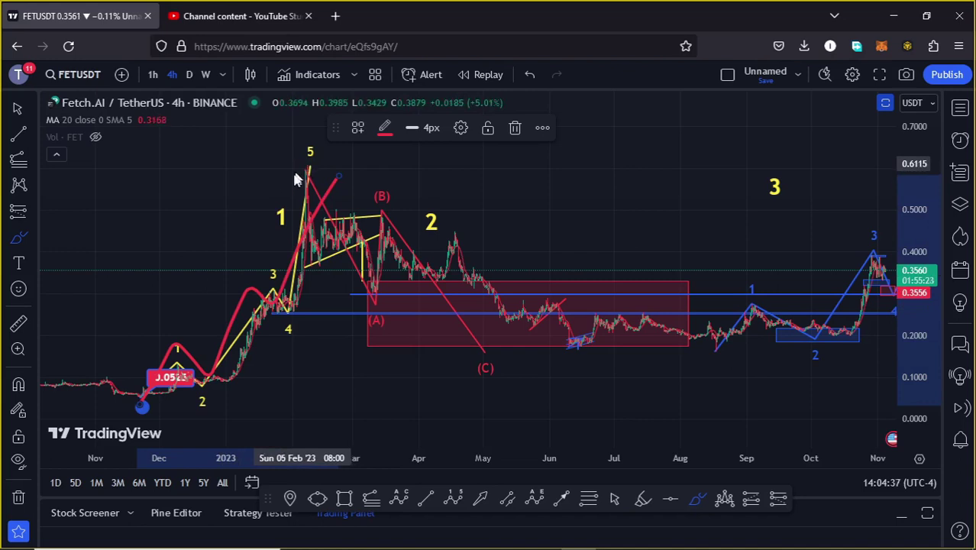
pyautogui.moveTo(277, 200)
pyautogui.mouseDown()
pyautogui.moveTo(254, 218)
pyautogui.moveTo(275, 240)
pyautogui.moveTo(300, 210)
pyautogui.moveTo(265, 198)
pyautogui.mouseUp()
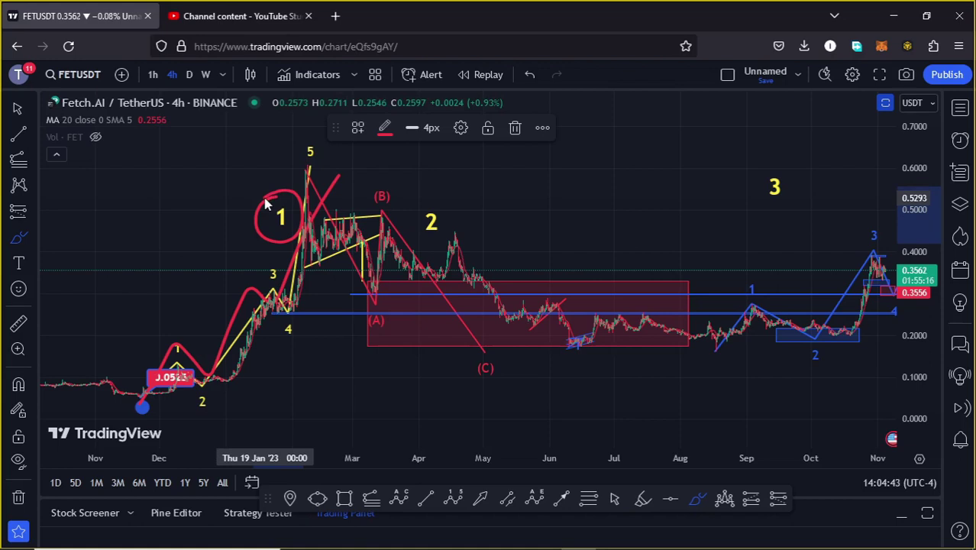
pyautogui.click(529, 74)
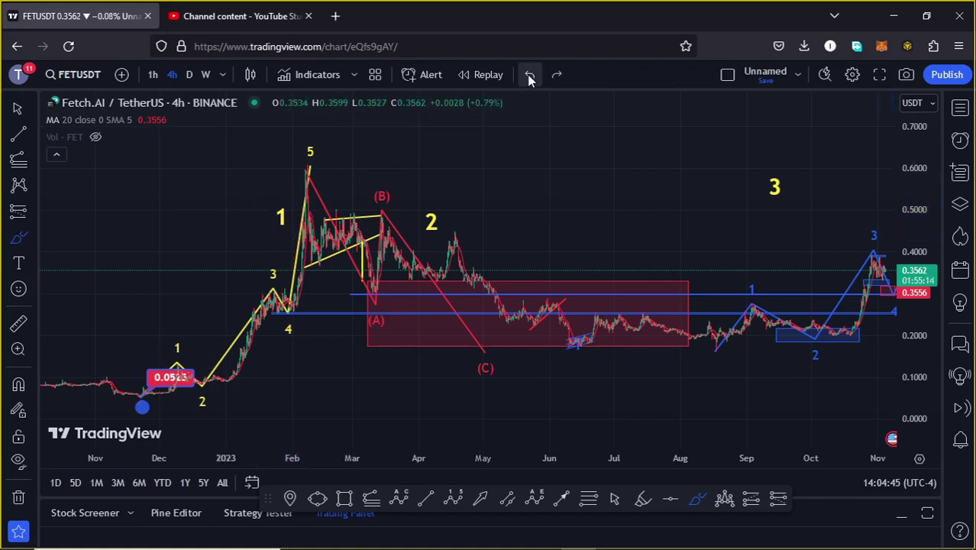
pyautogui.moveTo(436, 196)
pyautogui.mouseDown()
pyautogui.moveTo(413, 206)
pyautogui.moveTo(423, 241)
pyautogui.moveTo(450, 223)
pyautogui.moveTo(445, 190)
pyautogui.moveTo(432, 192)
pyautogui.mouseUp()
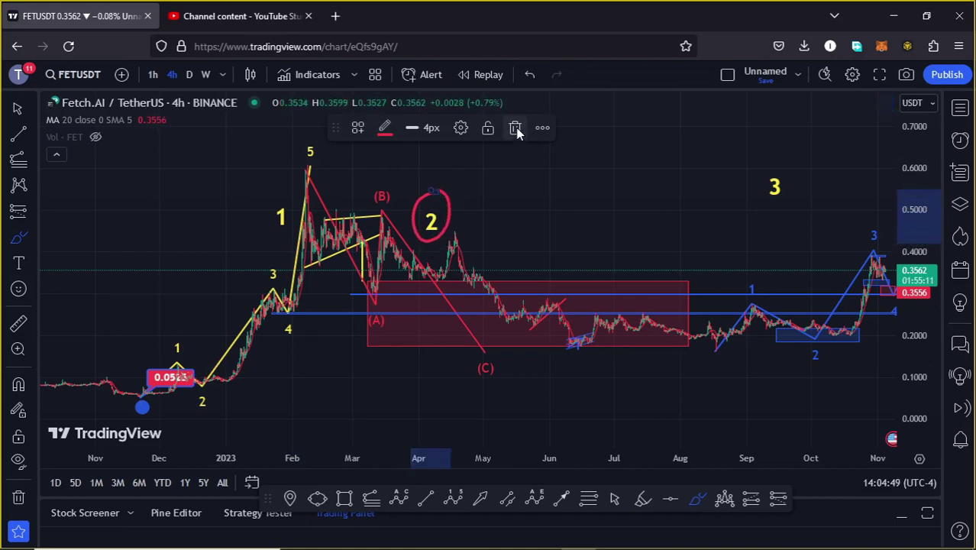
pyautogui.click(514, 127)
# - Trace the (A)-(B)-(C) correction and a wavy path through the red box, then undo both
pyautogui.moveTo(372, 297)
pyautogui.mouseDown()
pyautogui.moveTo(387, 200)
pyautogui.moveTo(489, 352)
pyautogui.mouseUp()
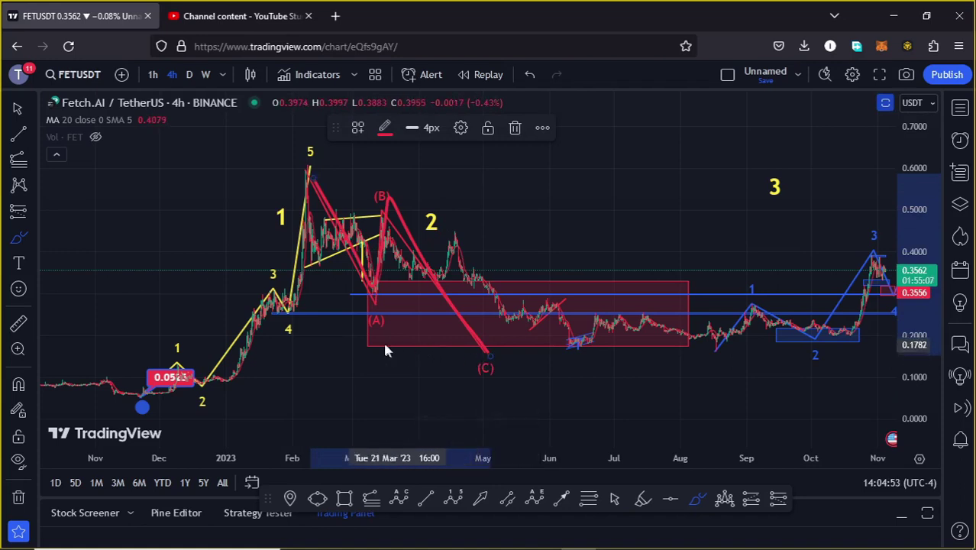
pyautogui.moveTo(370, 349)
pyautogui.mouseDown()
pyautogui.moveTo(445, 283)
pyautogui.moveTo(523, 339)
pyautogui.moveTo(579, 281)
pyautogui.moveTo(631, 345)
pyautogui.moveTo(680, 287)
pyautogui.mouseUp()
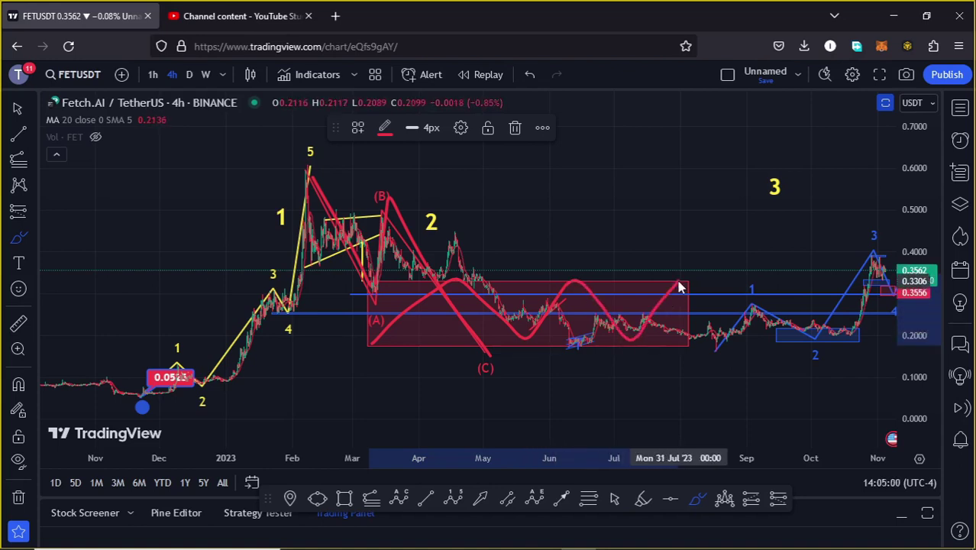
pyautogui.click(530, 75)
pyautogui.click(529, 74)
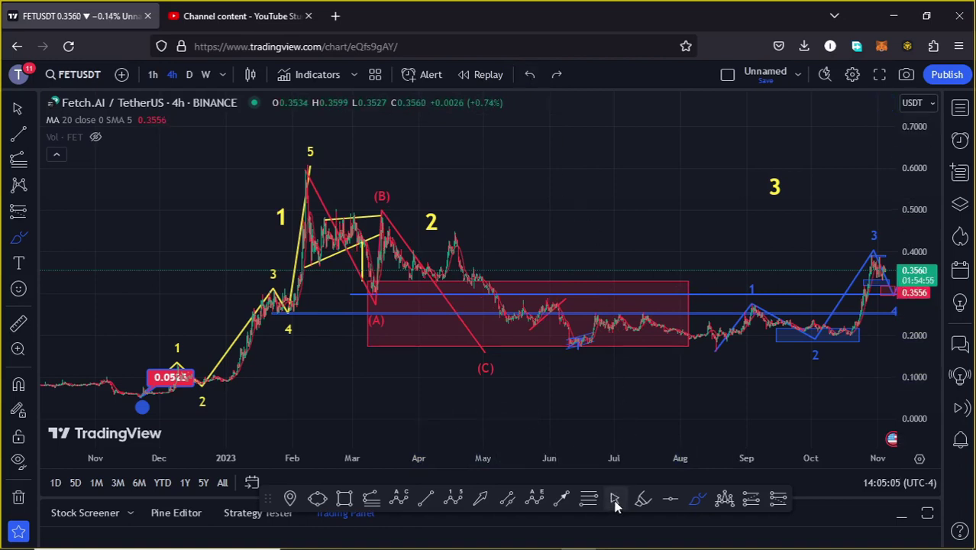
# - Draw a trend-based Fib extension from the late-2022 low to the September 2023 low
pyautogui.hscroll(3, 681, 390)
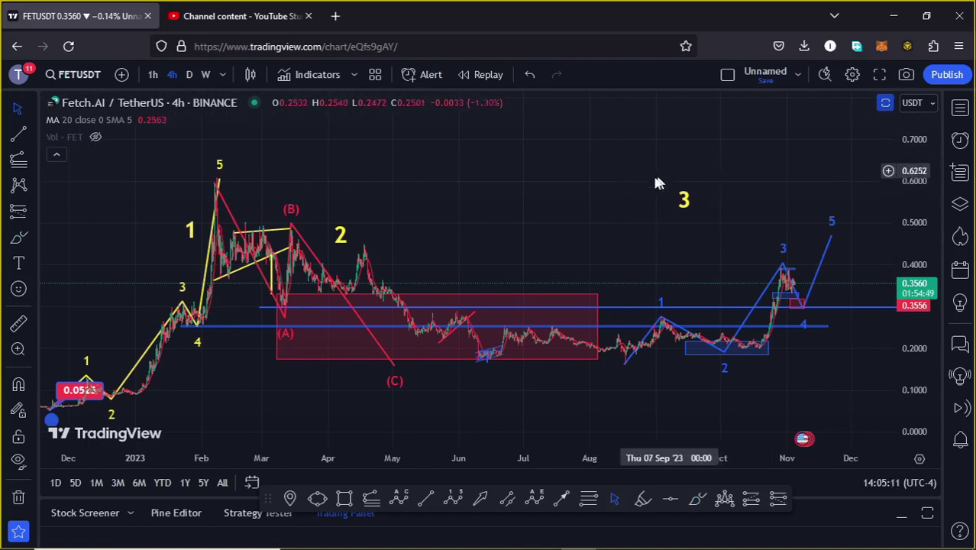
pyautogui.moveTo(509, 251); pyautogui.dragTo(641, 259)
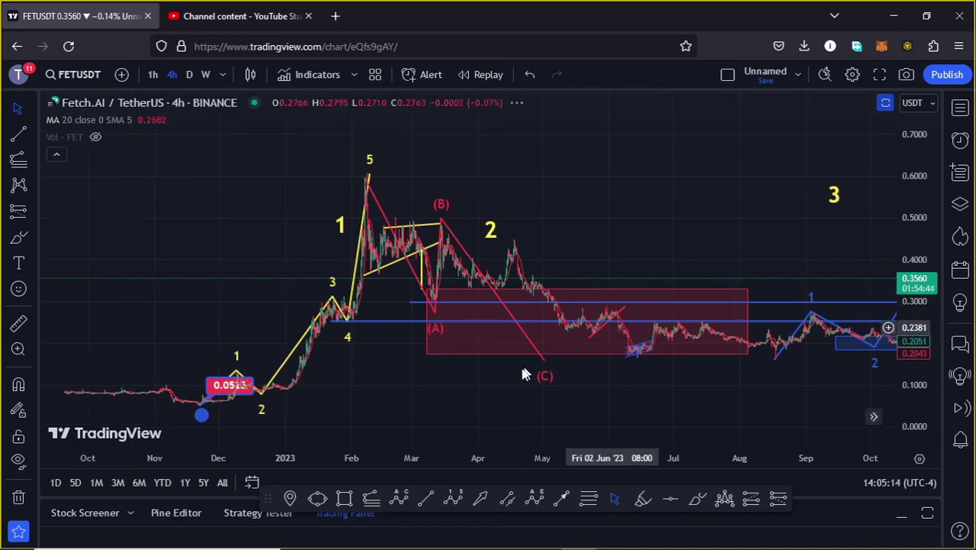
pyautogui.click(374, 501)
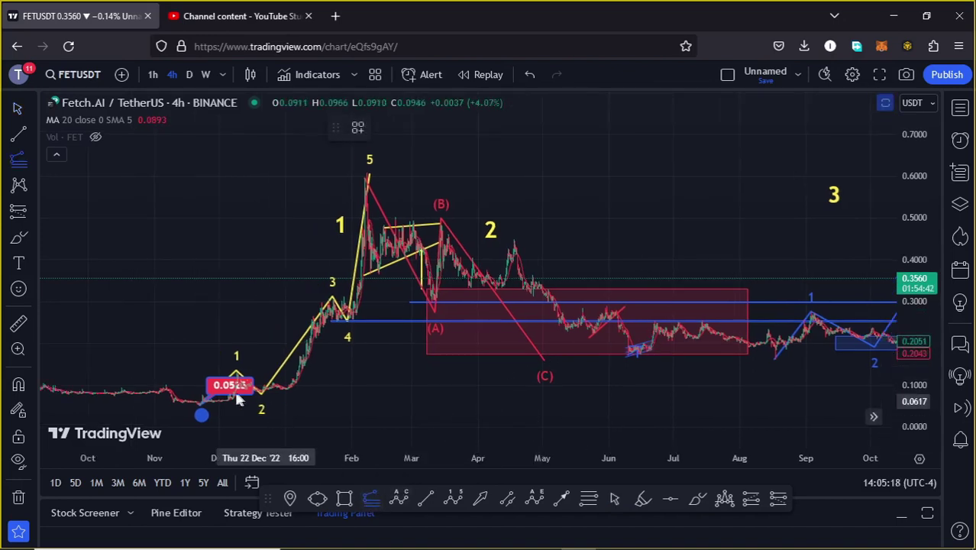
pyautogui.click(200, 412)
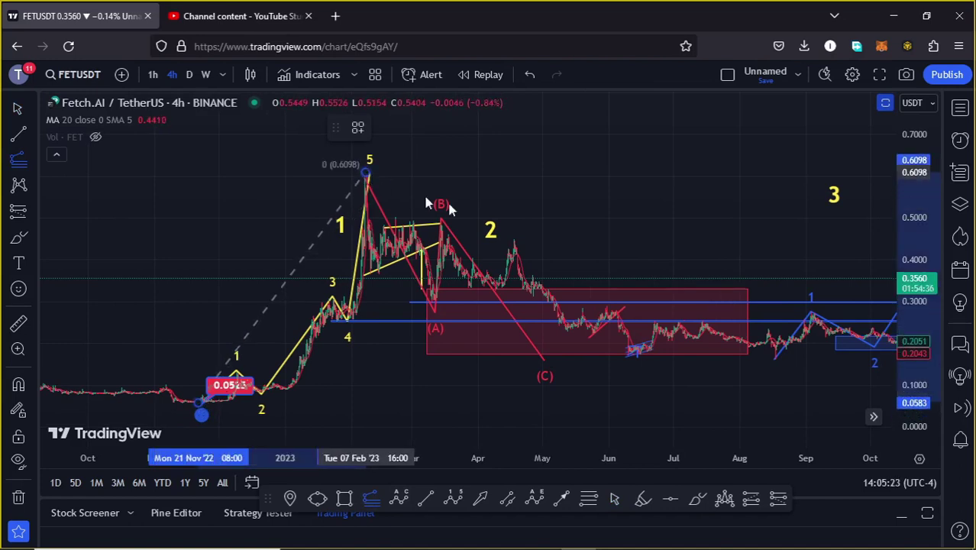
pyautogui.click(845, 363)
# - Pan to review the Fibonacci levels up to 1.618 at 1.0517 and select the extension
pyautogui.moveTo(833, 416); pyautogui.dragTo(571, 437)
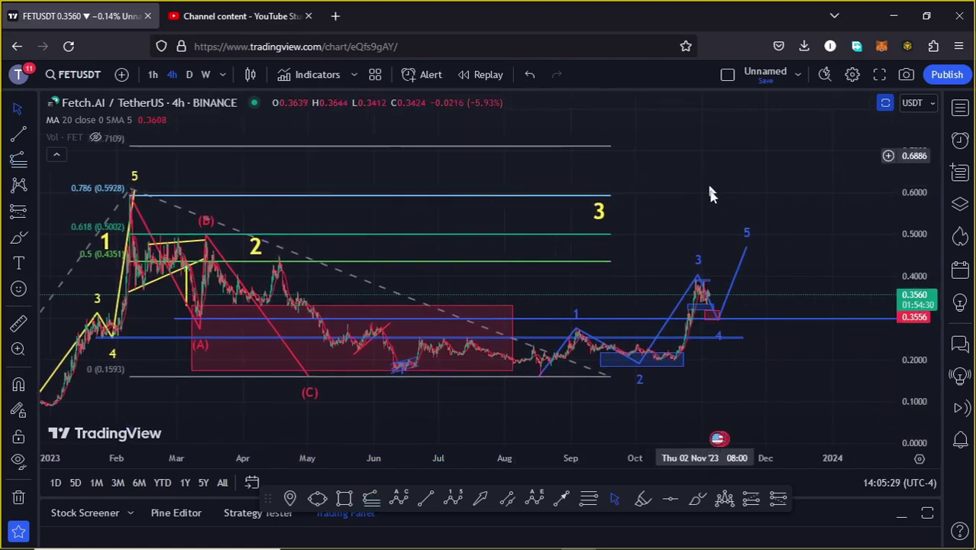
pyautogui.moveTo(776, 152); pyautogui.dragTo(802, 312)
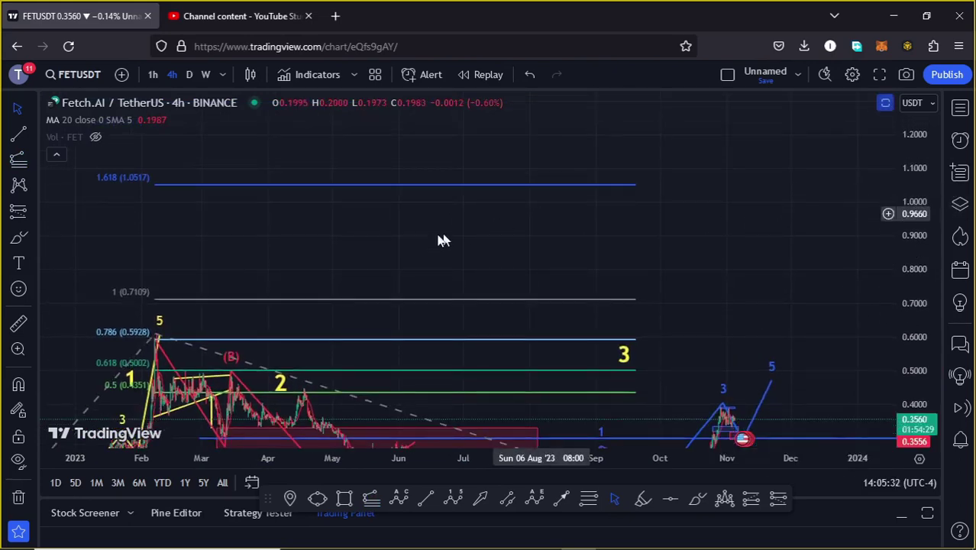
pyautogui.moveTo(498, 229); pyautogui.dragTo(718, 252)
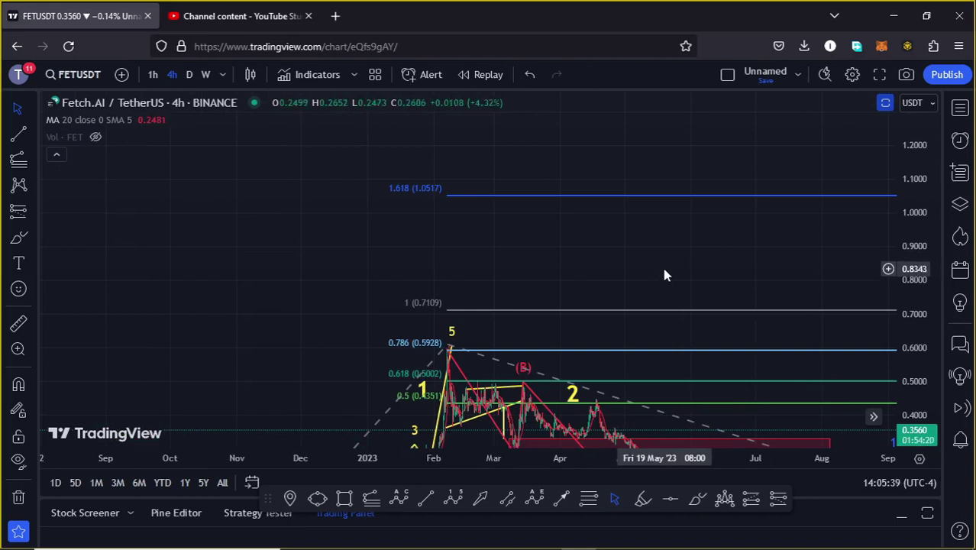
pyautogui.moveTo(728, 275); pyautogui.dragTo(562, 200)
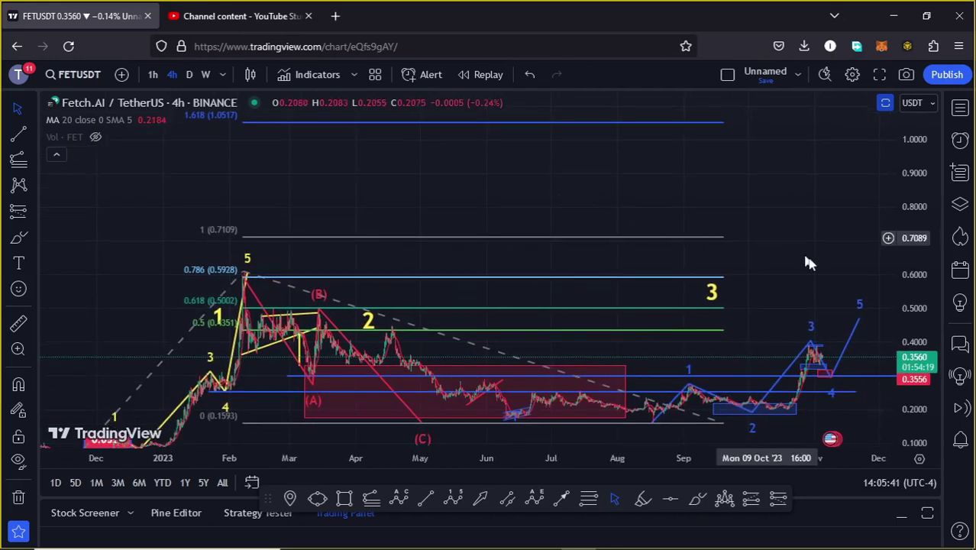
pyautogui.click(722, 420)
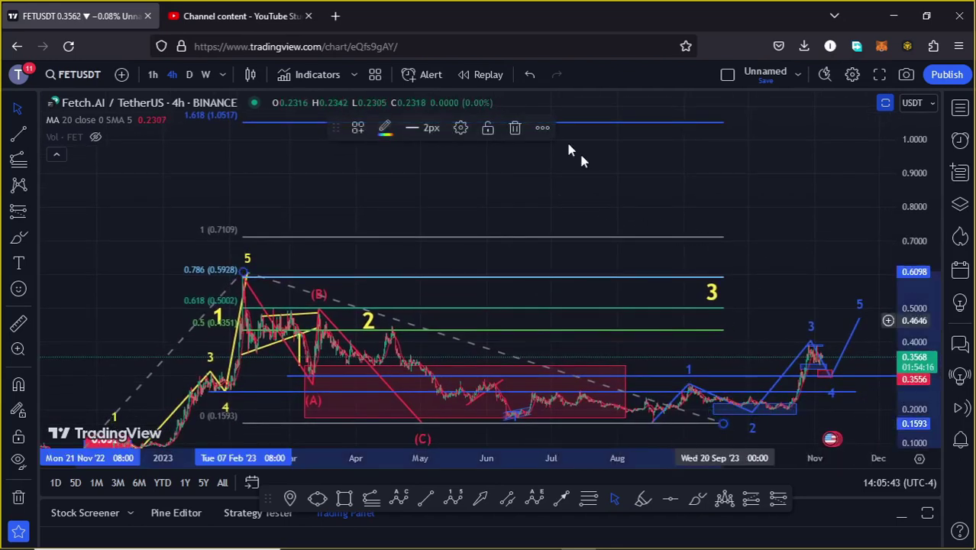
# - Delete the Fibonacci extension and stretch the price scale around the wave count
pyautogui.click(515, 130)
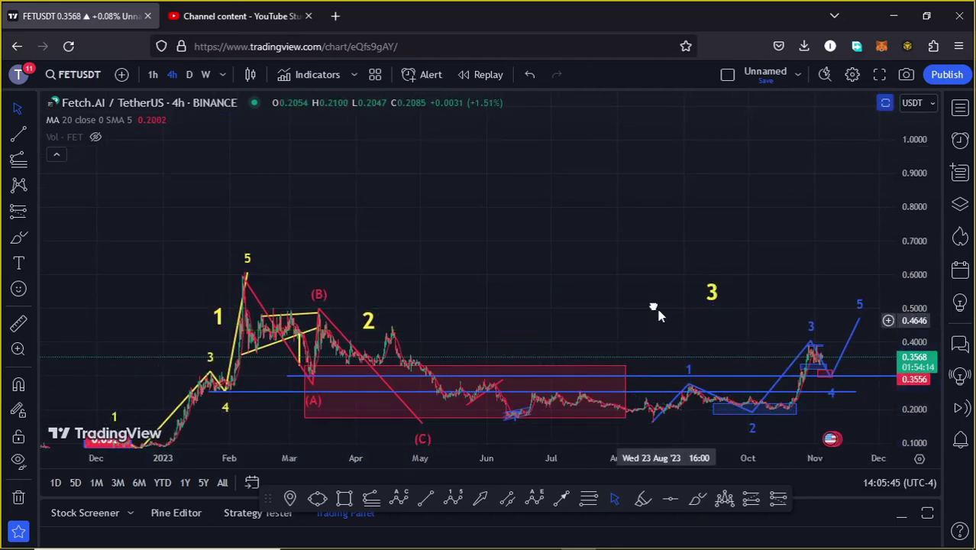
pyautogui.moveTo(666, 315); pyautogui.dragTo(623, 243)
pyautogui.moveTo(920, 359); pyautogui.dragTo(745, 308)
pyautogui.scroll(5, 680, 284)
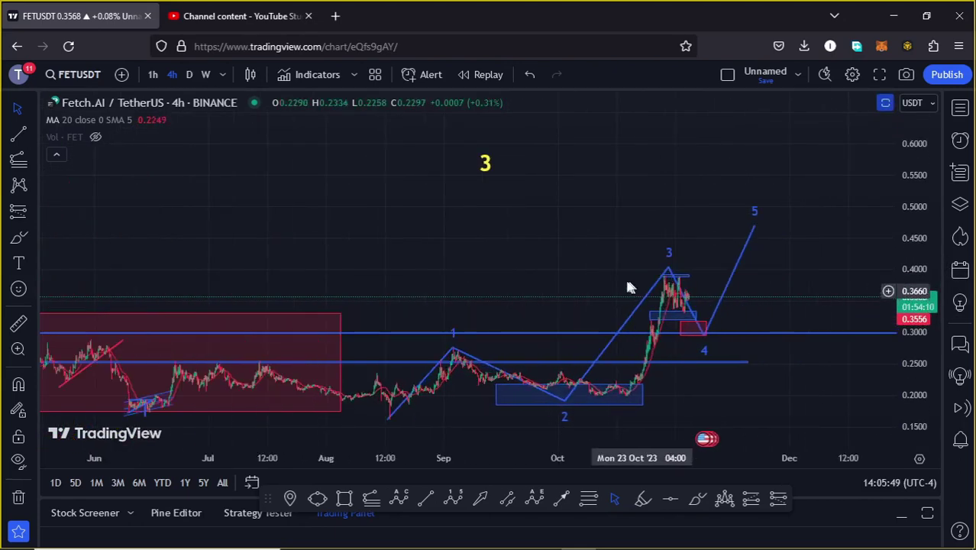
pyautogui.moveTo(595, 245); pyautogui.dragTo(726, 225)
pyautogui.moveTo(921, 397); pyautogui.dragTo(922, 345)
# - Zoom in on the wave 1–2 region and inspect the Elliott wave count drawing
pyautogui.scroll(3, 725, 403)
pyautogui.moveTo(772, 349); pyautogui.dragTo(884, 271)
pyautogui.scroll(2, 687, 374)
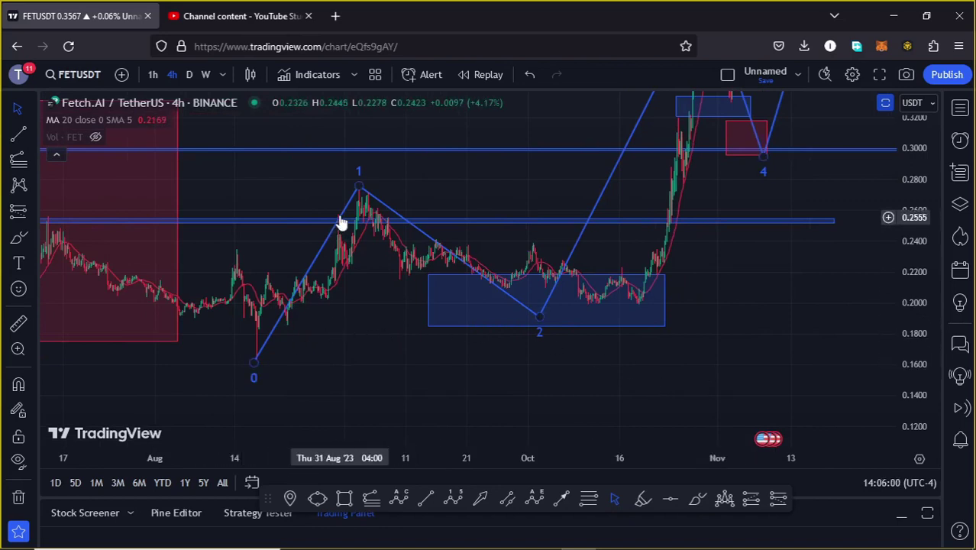
pyautogui.click(358, 193)
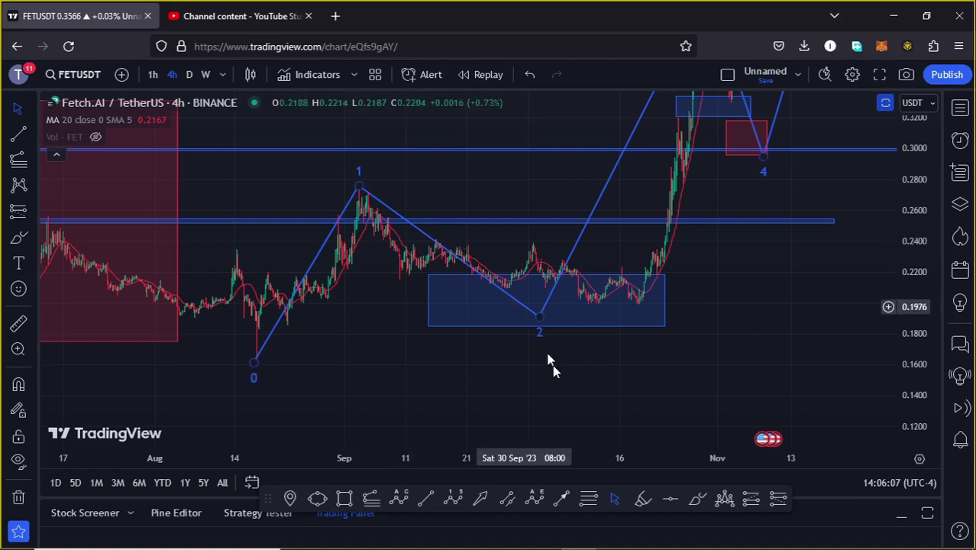
pyautogui.press('Escape')
# - Circle the wave 2 low in red with the highlighter, then undo it
pyautogui.click(642, 500)
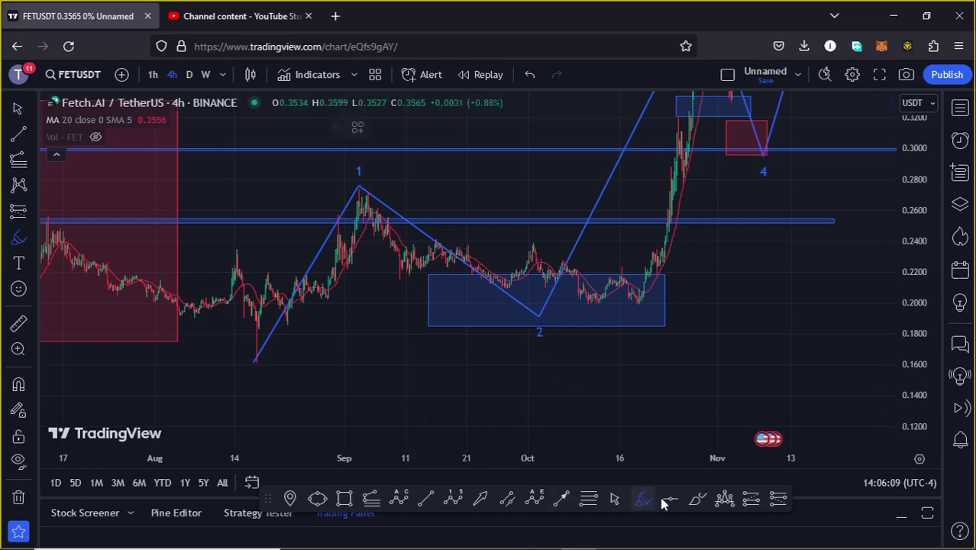
pyautogui.click(692, 501)
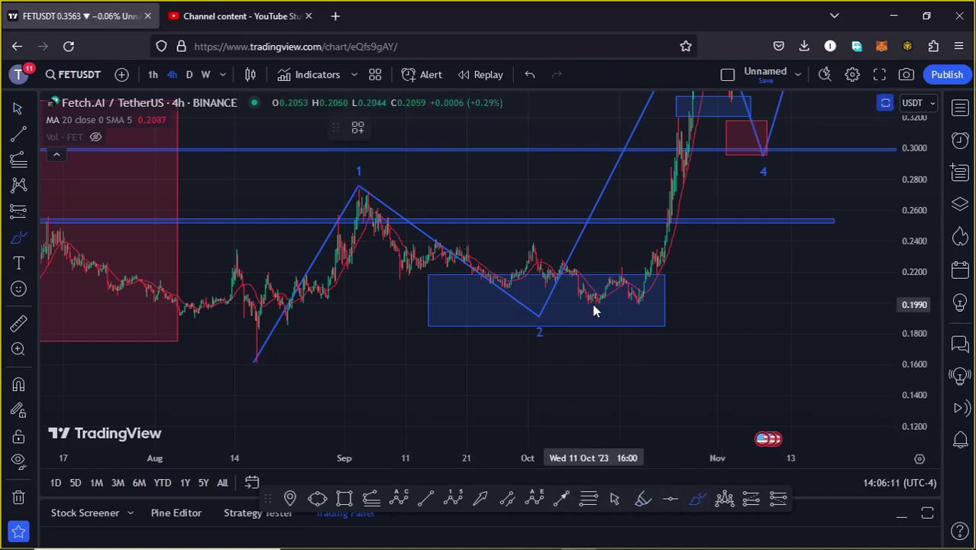
pyautogui.moveTo(575, 292)
pyautogui.mouseDown()
pyautogui.moveTo(508, 325)
pyautogui.moveTo(610, 360)
pyautogui.moveTo(590, 296)
pyautogui.mouseUp()
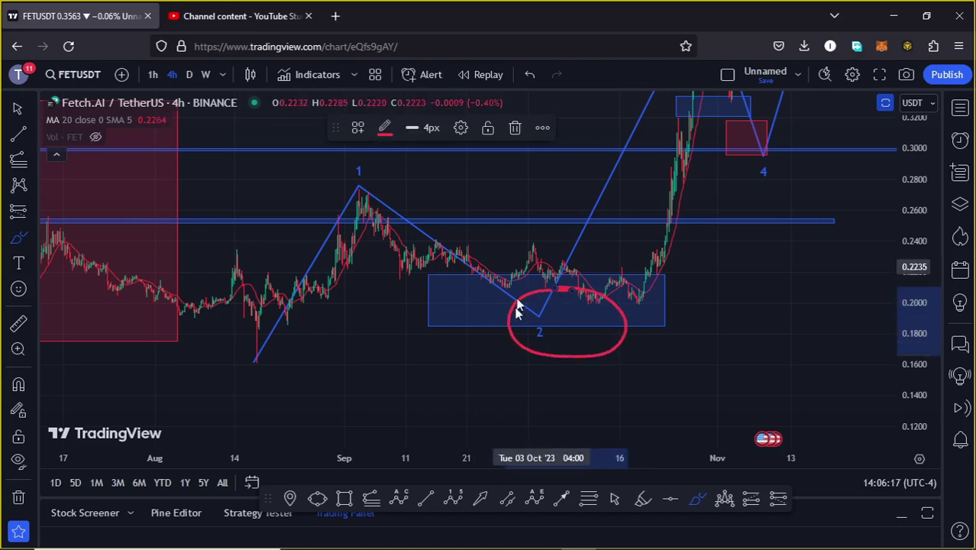
pyautogui.hotkey('ctrl', 'z')
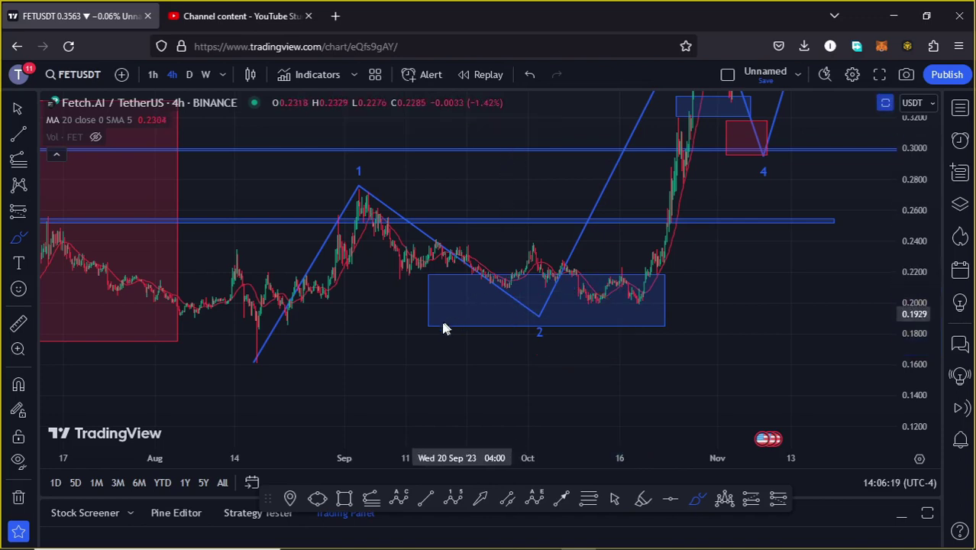
# - Sketch a red zigzag through the wave-2 box, zoom out, and undo it
pyautogui.moveTo(434, 324)
pyautogui.mouseDown()
pyautogui.moveTo(493, 276)
pyautogui.moveTo(542, 331)
pyautogui.moveTo(591, 266)
pyautogui.moveTo(631, 339)
pyautogui.moveTo(676, 221)
pyautogui.mouseUp()
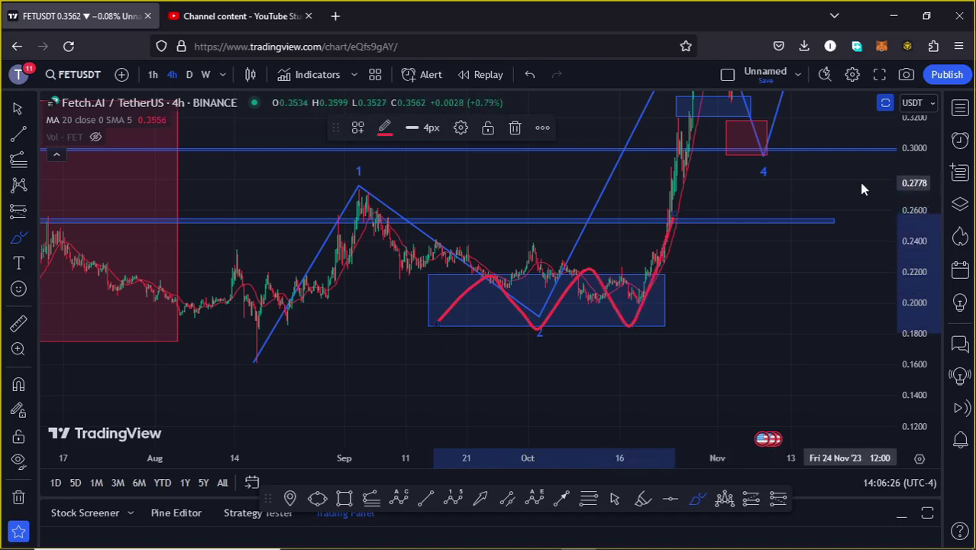
pyautogui.scroll(-2, 885, 212)
pyautogui.scroll(-2, 883, 210)
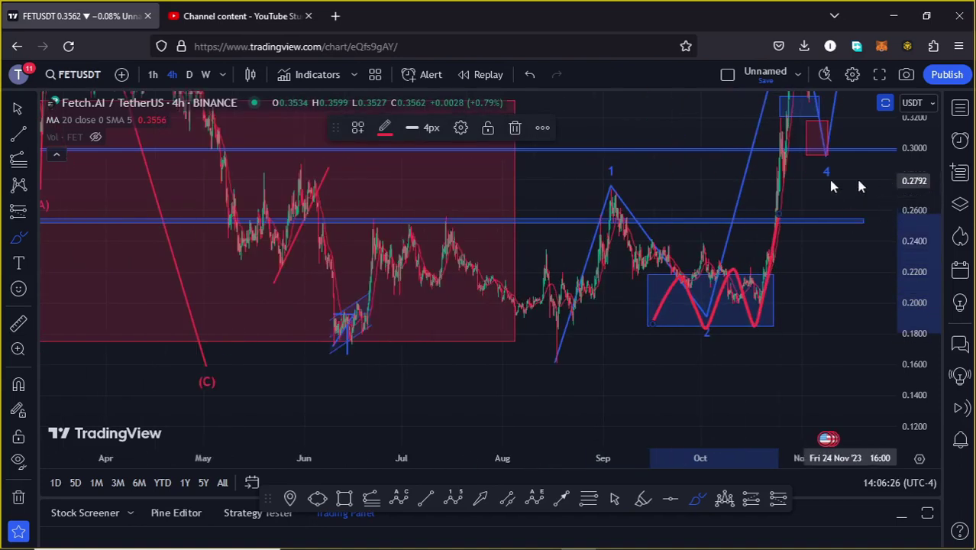
pyautogui.click(529, 74)
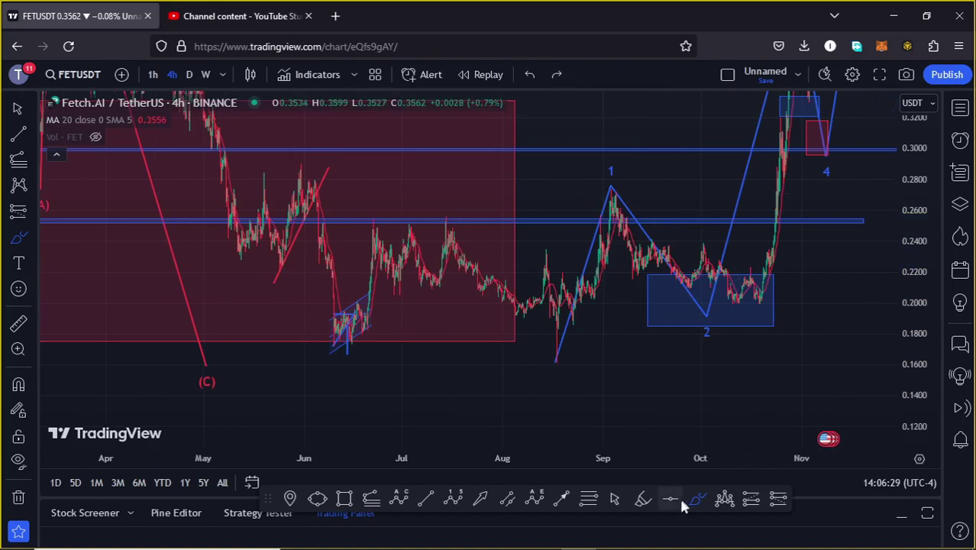
# - Bring the wave count back into view and nudge the Elliott wave-3 point
pyautogui.moveTo(802, 342); pyautogui.dragTo(685, 459)
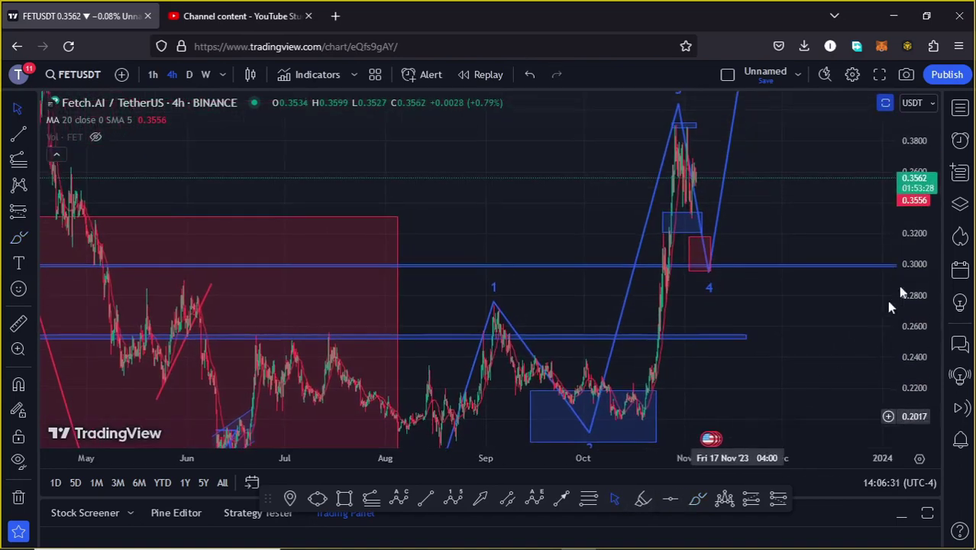
pyautogui.moveTo(921, 234); pyautogui.dragTo(913, 273)
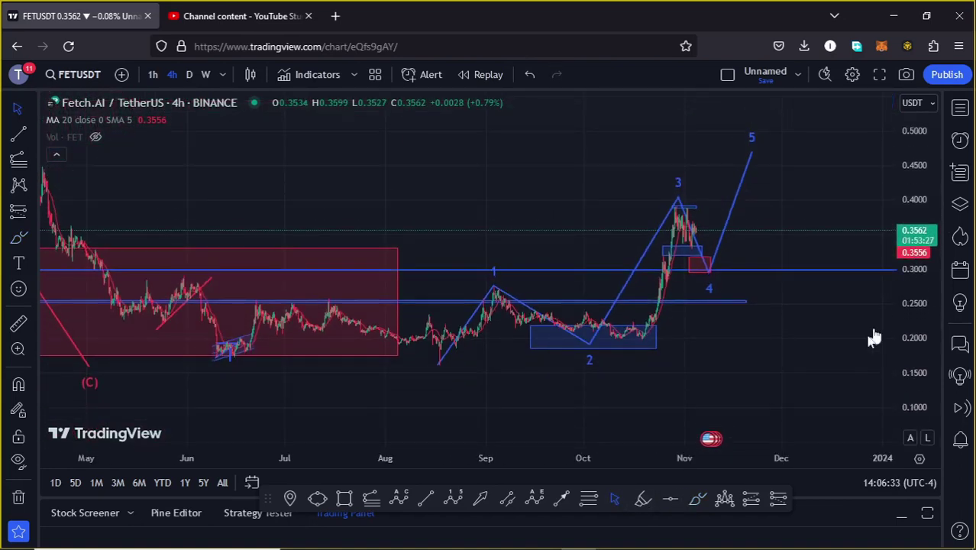
pyautogui.scroll(3, 695, 387)
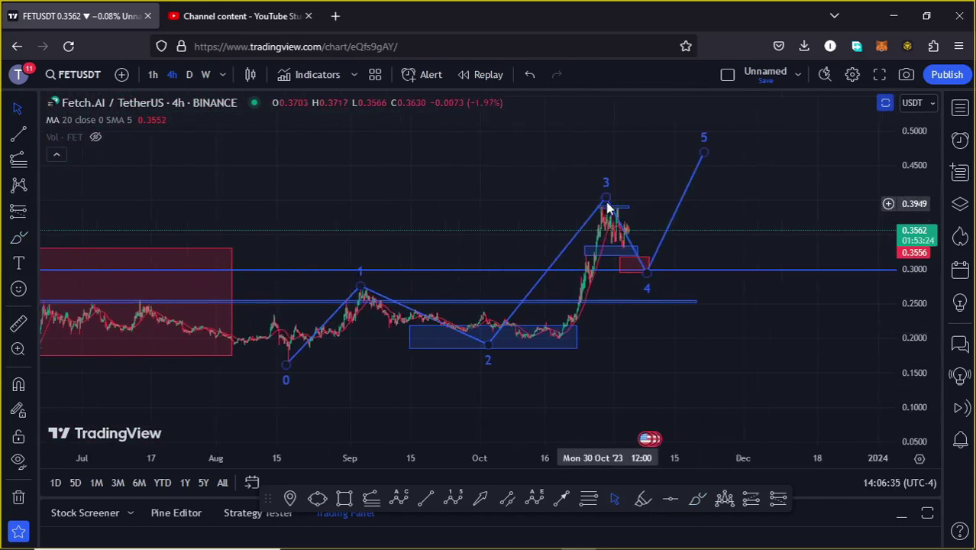
pyautogui.moveTo(606, 203); pyautogui.dragTo(608, 199)
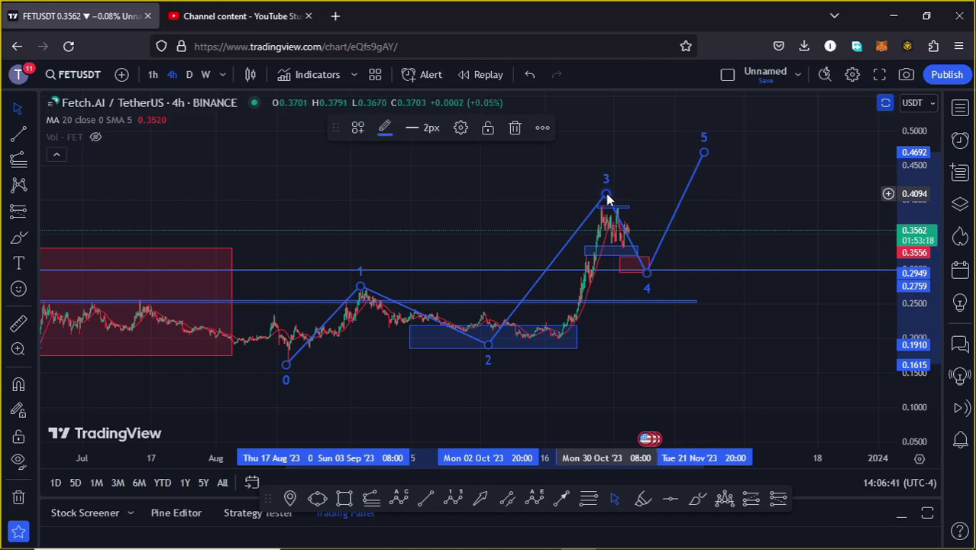
# - Deselect the count and stretch the price scale to frame waves 0–5
pyautogui.click(498, 236)
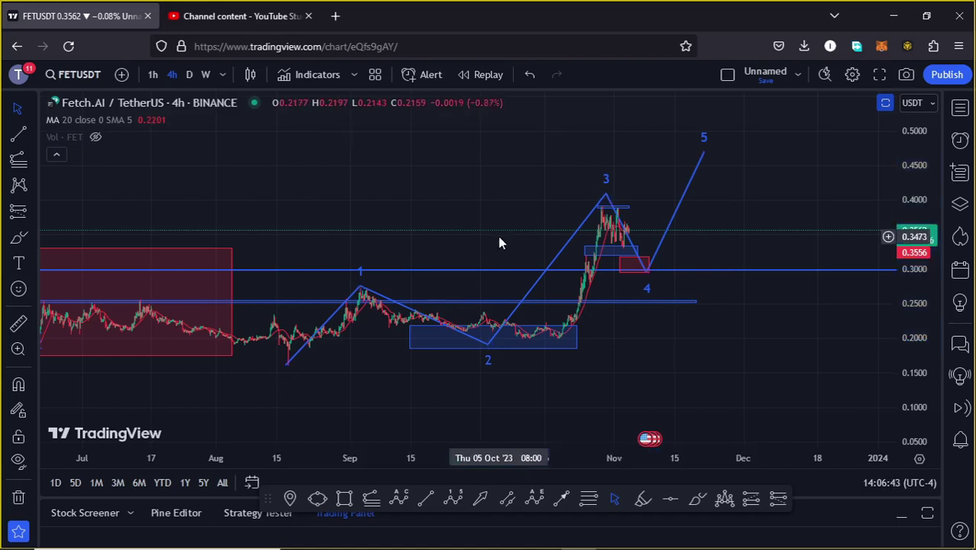
pyautogui.moveTo(498, 236); pyautogui.dragTo(556, 215)
pyautogui.moveTo(920, 333); pyautogui.dragTo(920, 359)
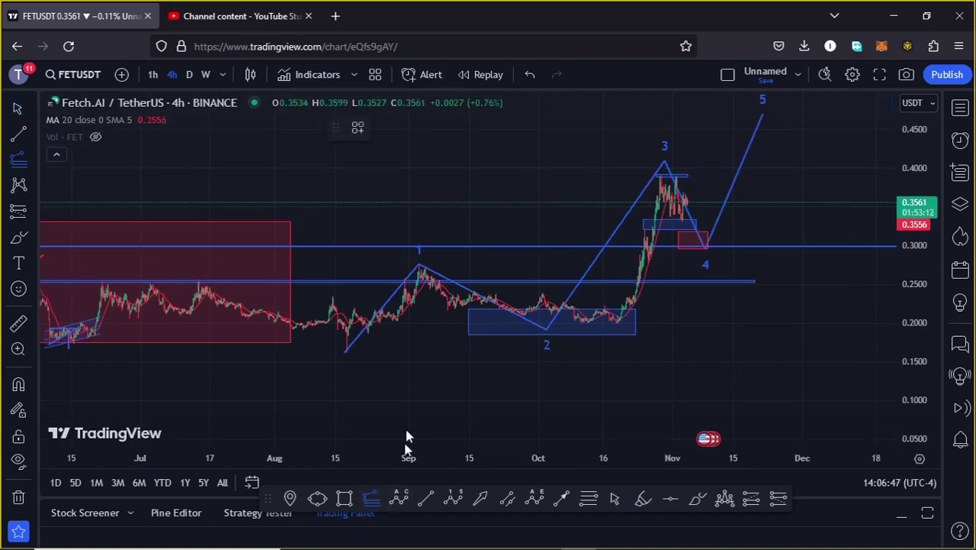
# - Draw a trend-based Fib extension through wave 0, wave 1 and wave 2
pyautogui.click(348, 353)
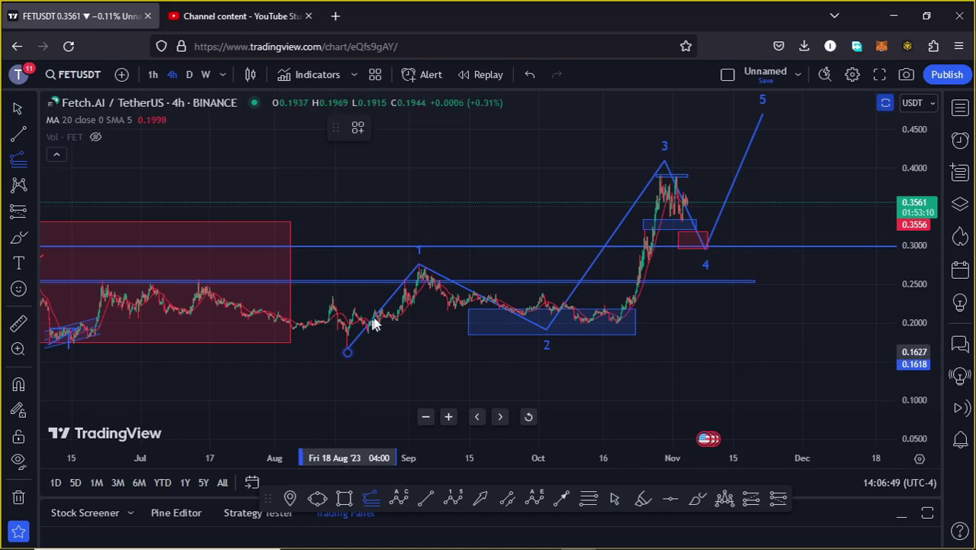
pyautogui.click(419, 270)
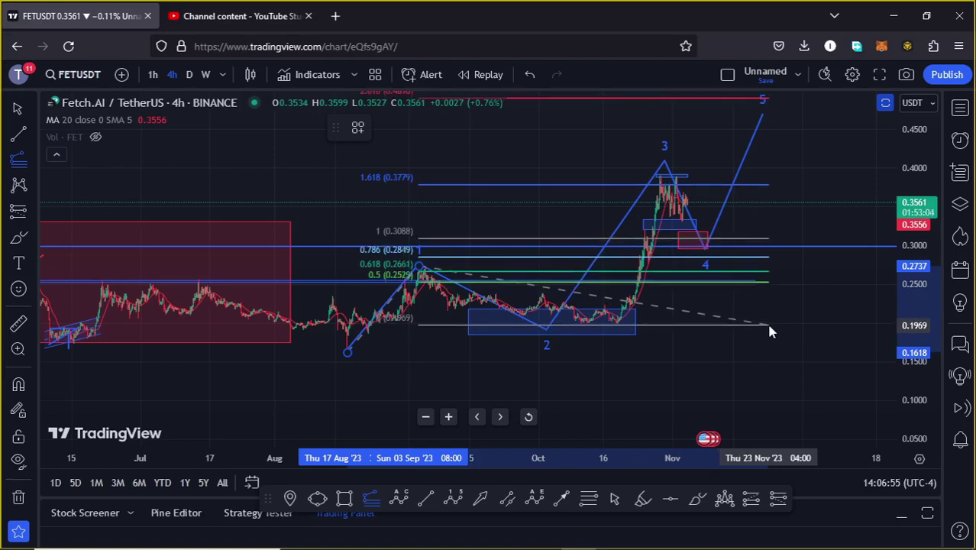
pyautogui.click(766, 326)
pyautogui.moveTo(806, 218); pyautogui.dragTo(791, 251)
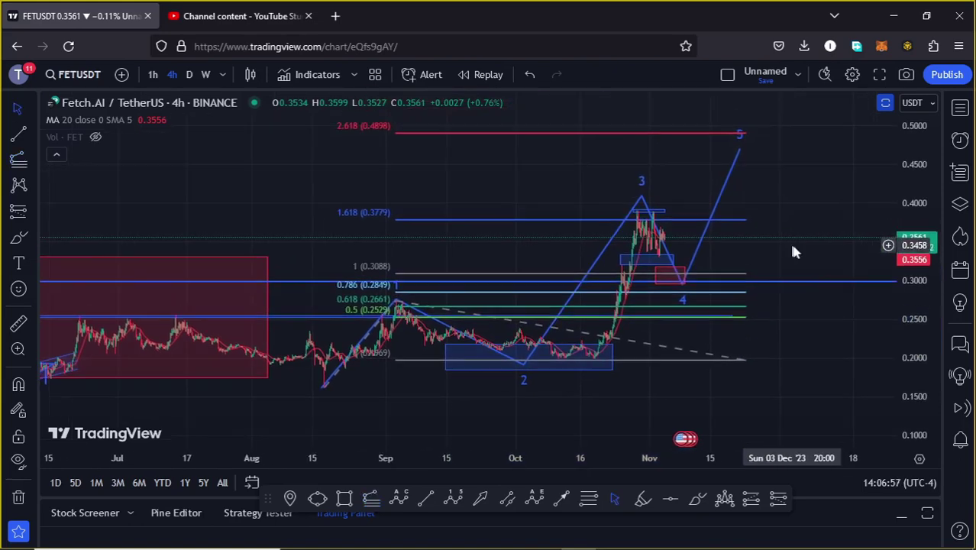
pyautogui.moveTo(929, 284); pyautogui.dragTo(928, 305)
# - Zoom in to review the 1.618 level at 0.3779, then delete the extension
pyautogui.scroll(2, 611, 268)
pyautogui.scroll(1, 449, 268)
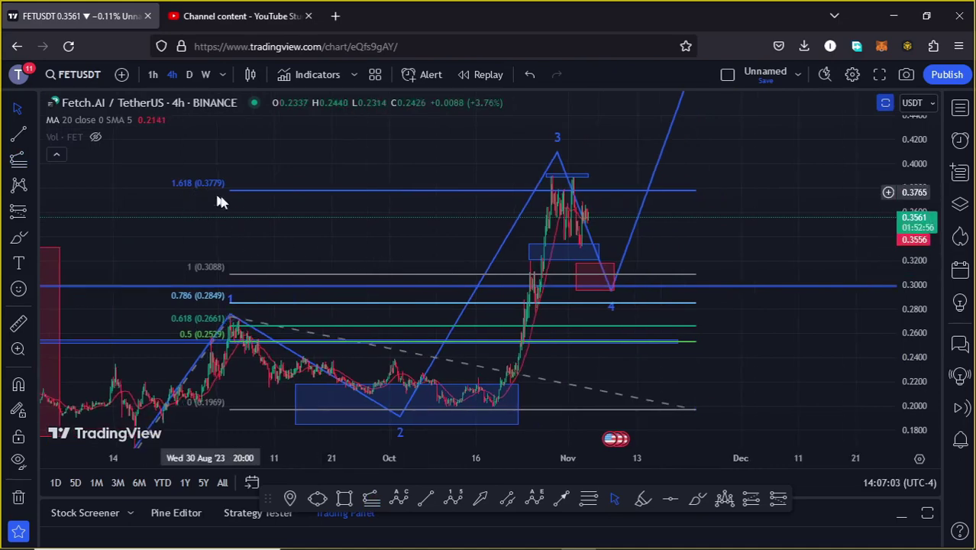
pyautogui.moveTo(343, 241); pyautogui.dragTo(422, 246)
pyautogui.scroll(3, 423, 246)
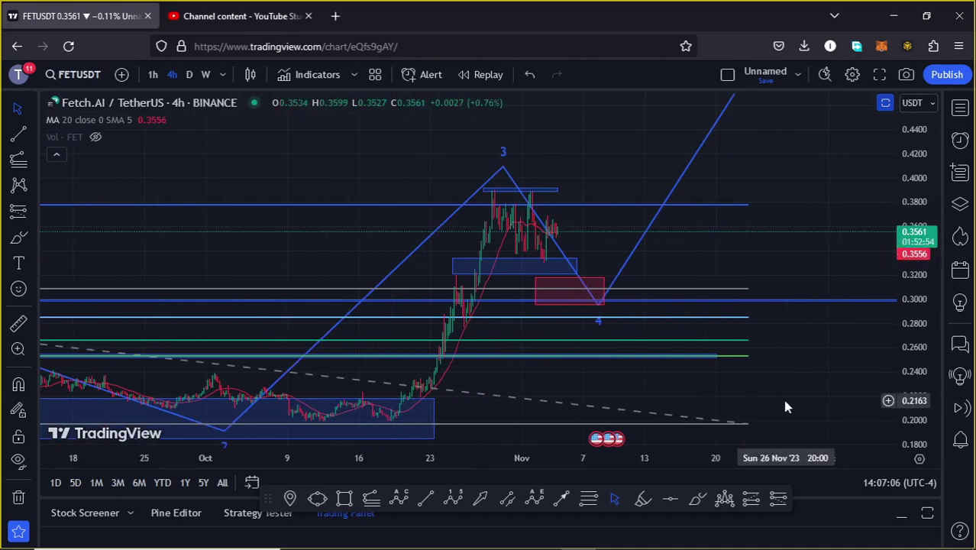
pyautogui.click(746, 420)
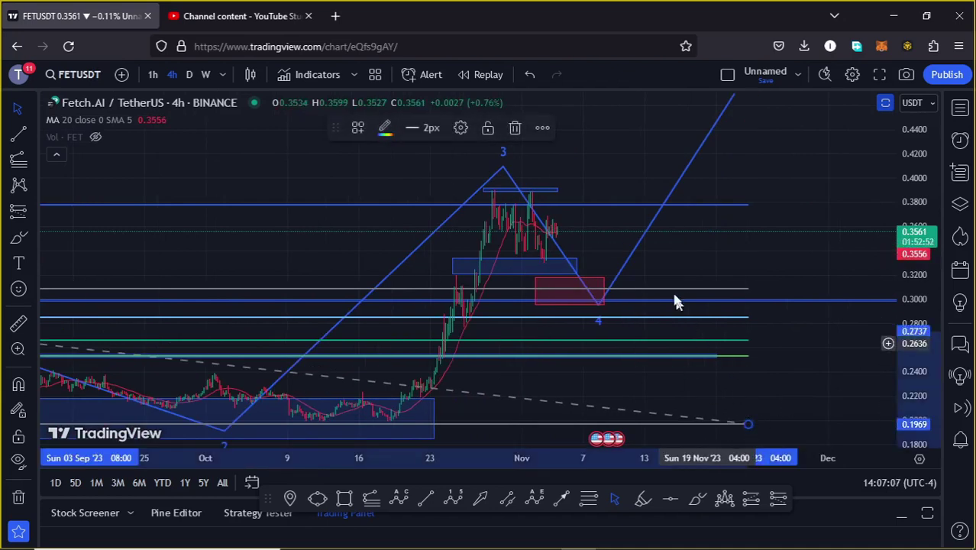
pyautogui.click(516, 129)
# - Frame waves 1–4 around the 0.30 wave-4 zone, ready for a Fibonacci retracement
pyautogui.moveTo(590, 220); pyautogui.dragTo(712, 220)
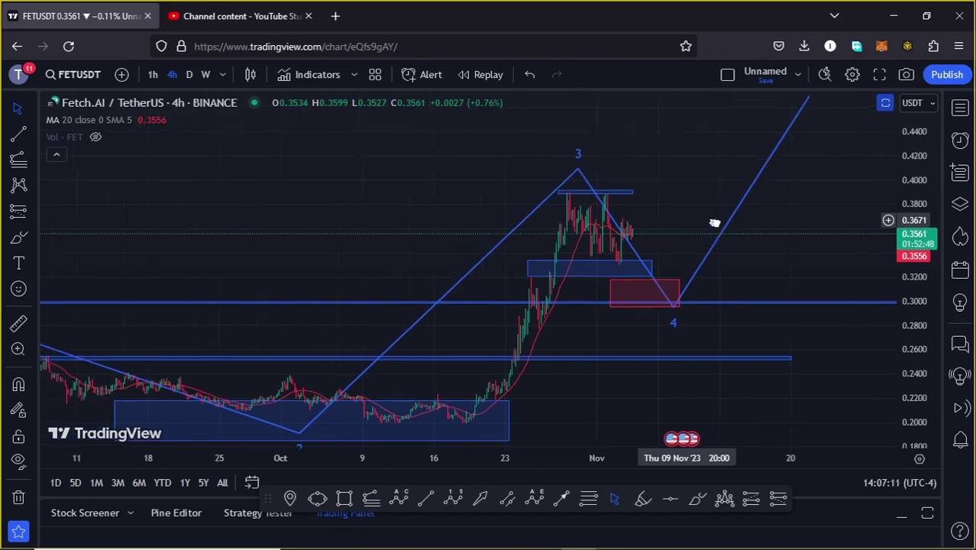
pyautogui.moveTo(648, 263); pyautogui.dragTo(504, 183)
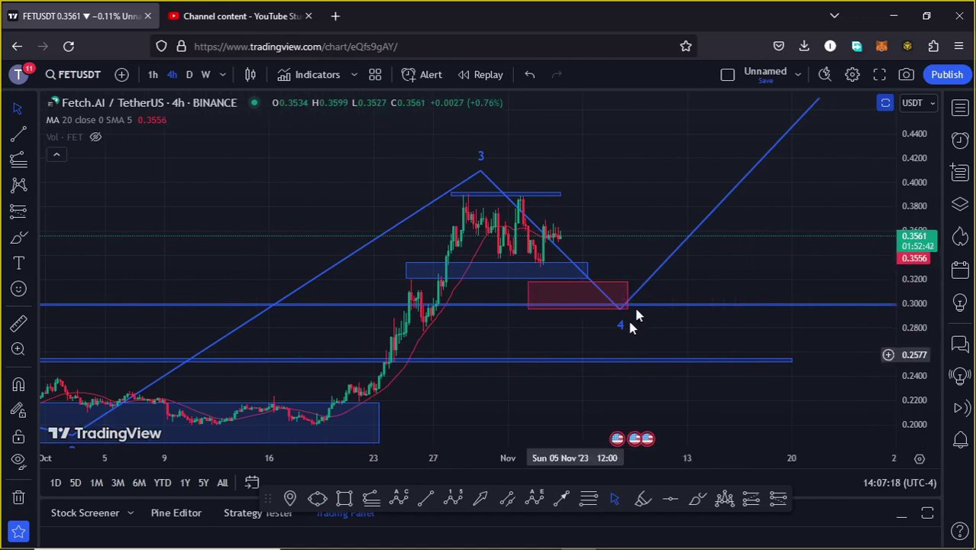
pyautogui.moveTo(562, 276); pyautogui.dragTo(607, 366)
pyautogui.moveTo(681, 404); pyautogui.dragTo(681, 367)
pyautogui.scroll(-2, 683, 369)
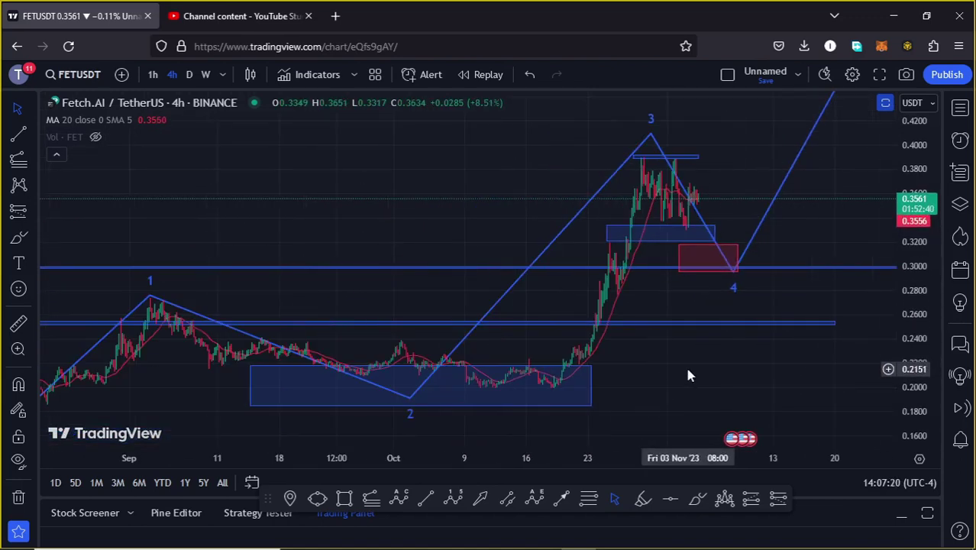
pyautogui.click(589, 501)
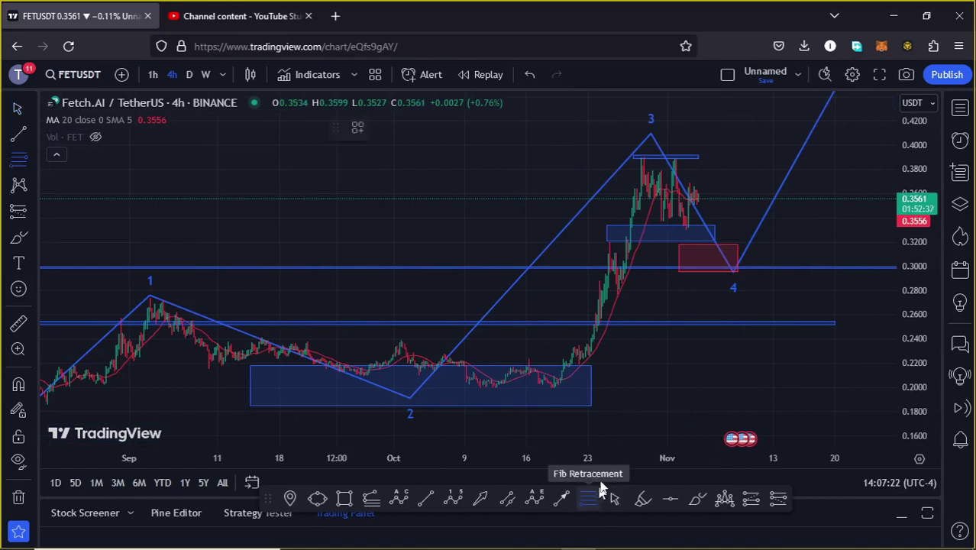
# - Draw a Fibonacci retracement from the October low 0.1992 up to 0.3907 and zoom in
pyautogui.click(480, 388)
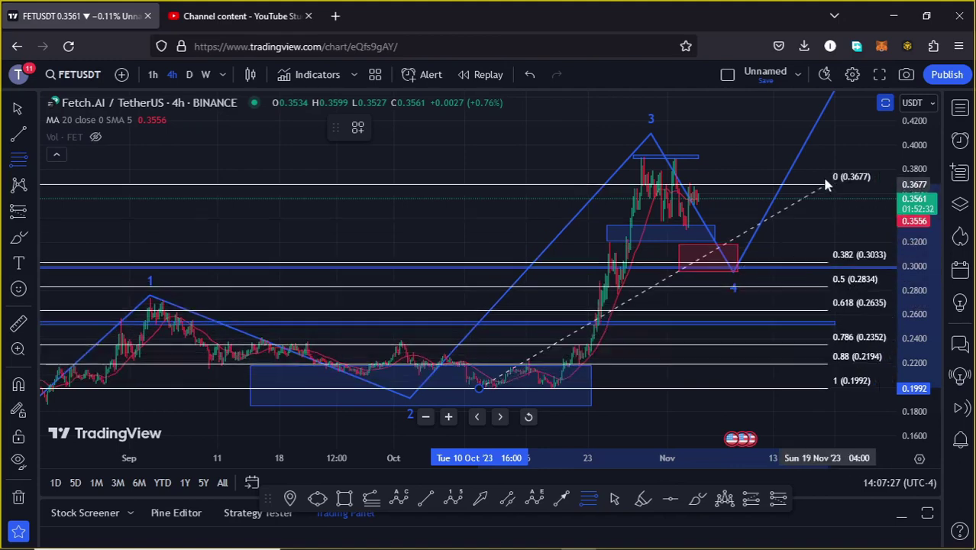
pyautogui.click(813, 153)
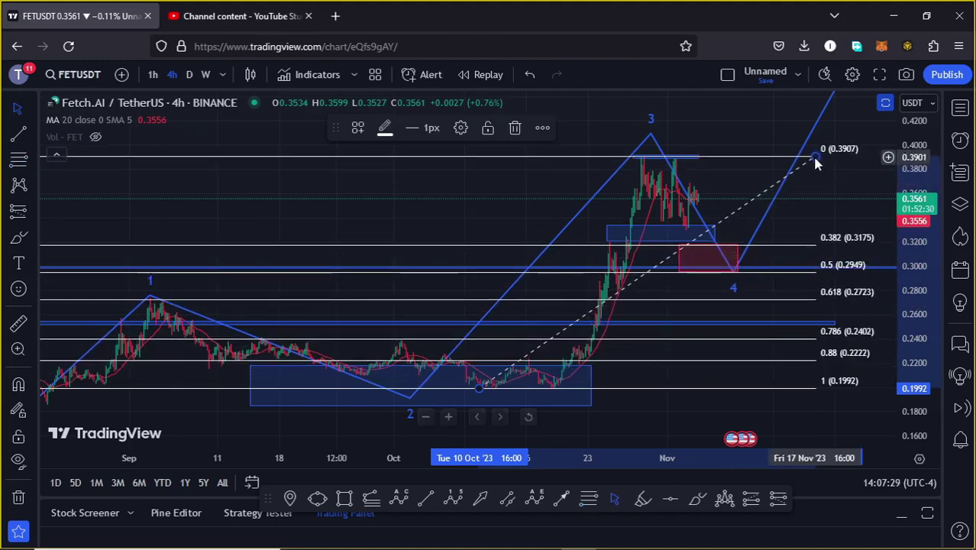
pyautogui.scroll(2, 815, 206)
pyautogui.scroll(2, 815, 206)
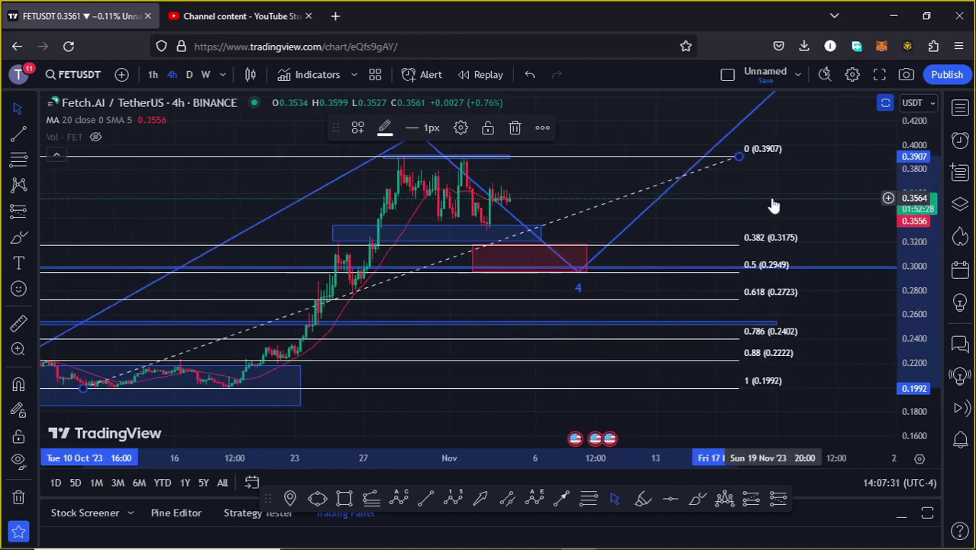
pyautogui.scroll(2, 870, 243)
pyautogui.moveTo(913, 267); pyautogui.dragTo(914, 308)
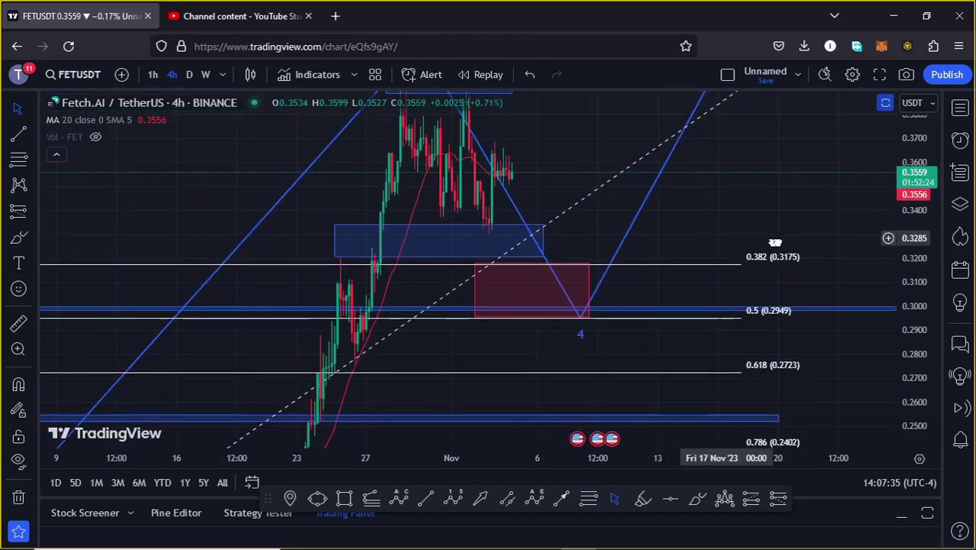
pyautogui.scroll(3, 805, 245)
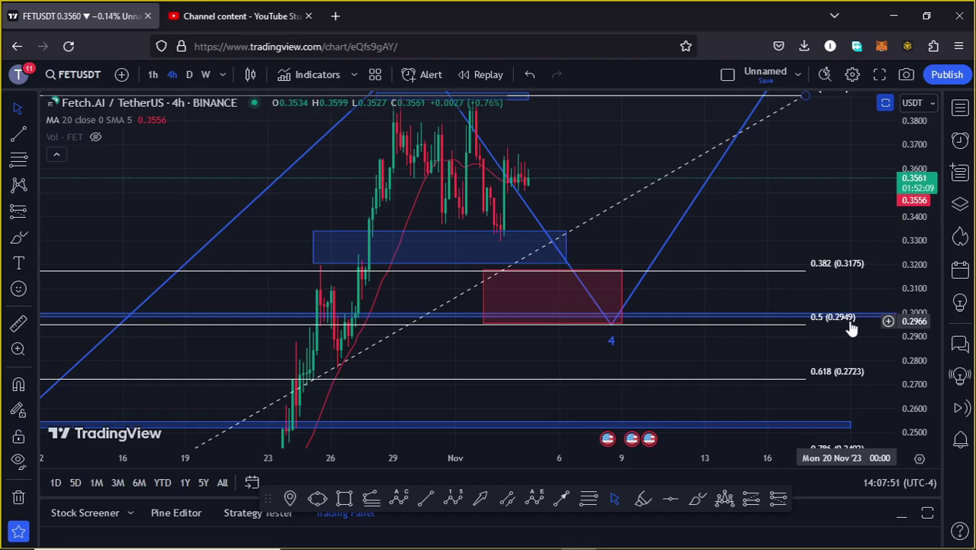
pyautogui.moveTo(779, 220); pyautogui.dragTo(763, 233)
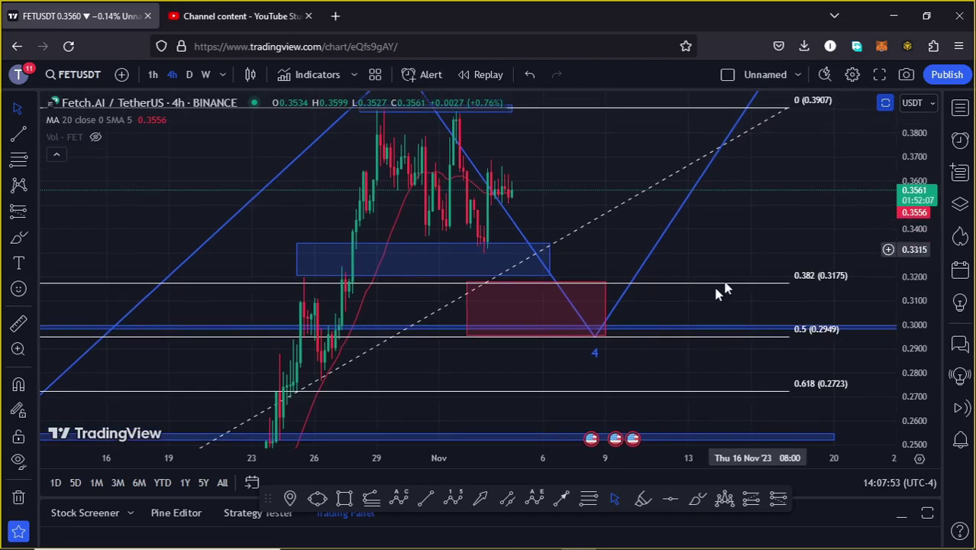
# - Widen the red 0.2957–0.3181 wave-4 box to 12 Nov, then delete the retracement and dashed line
pyautogui.click(609, 307)
pyautogui.moveTo(635, 312); pyautogui.dragTo(684, 315)
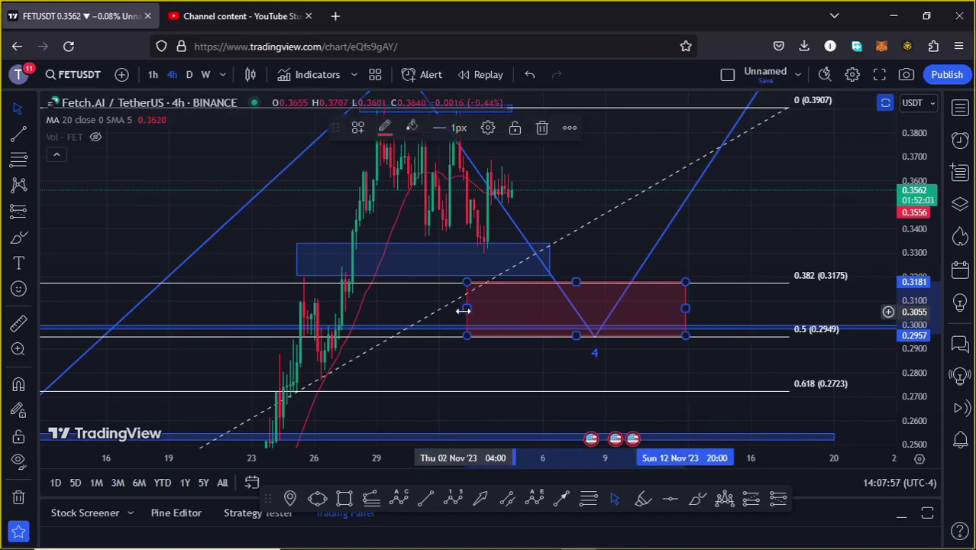
pyautogui.moveTo(466, 310); pyautogui.dragTo(520, 314)
pyautogui.moveTo(585, 187); pyautogui.dragTo(555, 223)
pyautogui.click(766, 141)
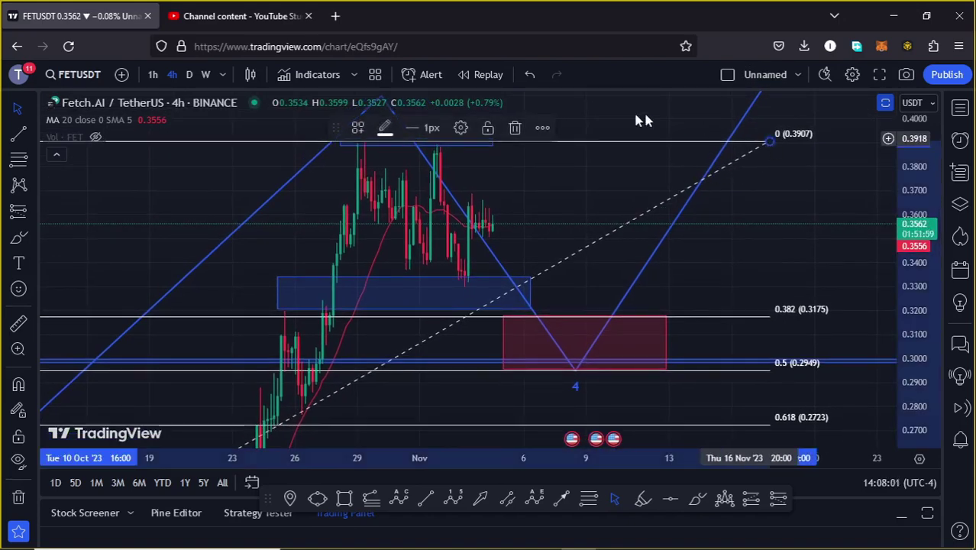
pyautogui.click(514, 129)
# - Sketch a trial red Brush path dropping into wave 4 and rising, then delete it
pyautogui.scroll(2, 527, 246)
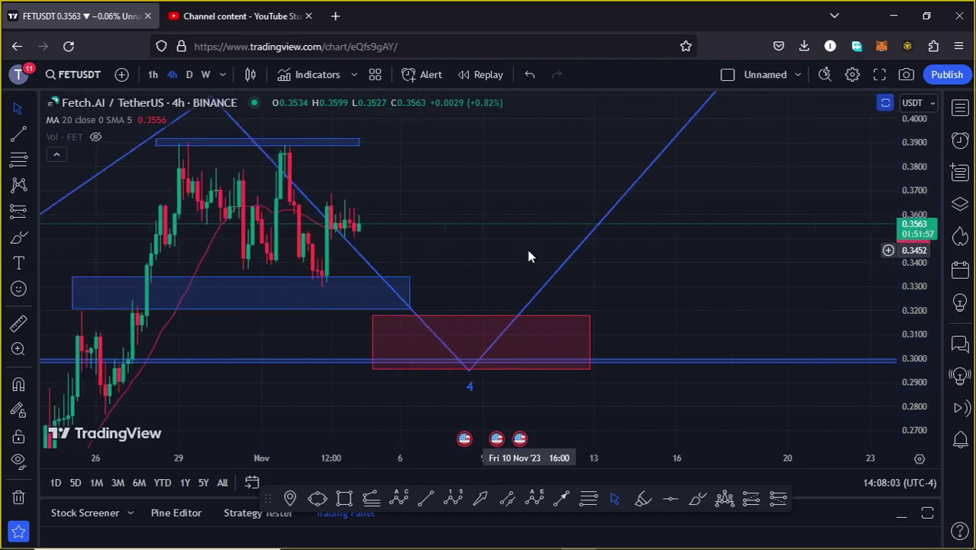
pyautogui.moveTo(452, 244); pyautogui.dragTo(536, 248)
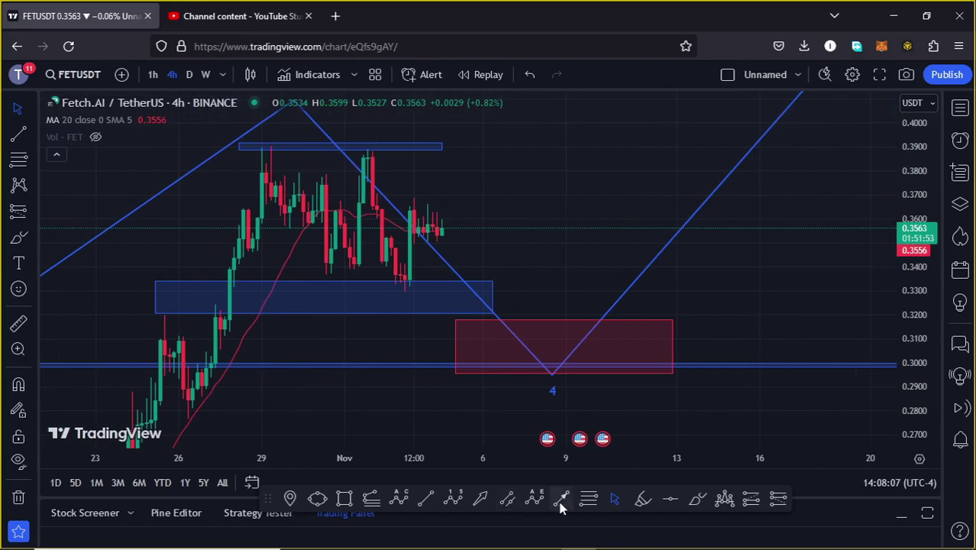
pyautogui.click(697, 499)
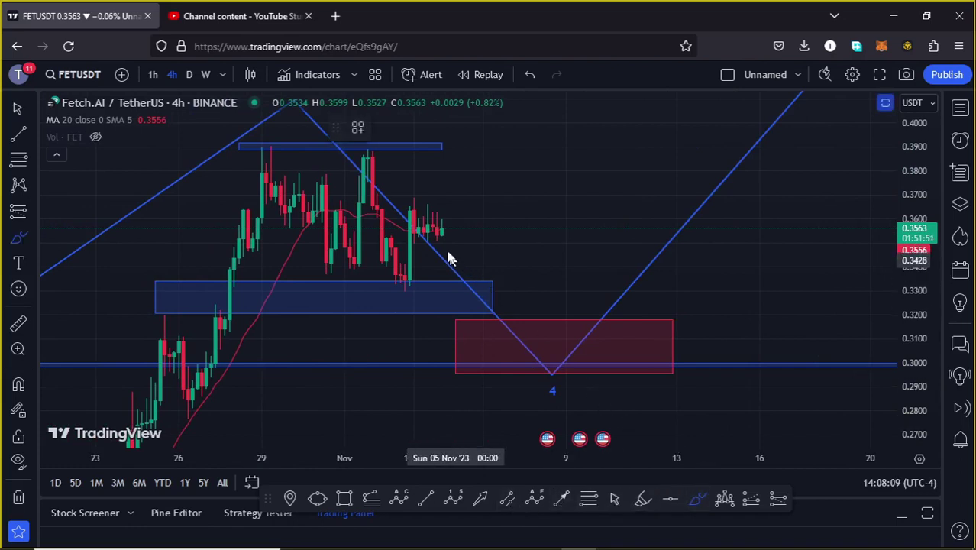
pyautogui.moveTo(432, 226)
pyautogui.mouseDown()
pyautogui.moveTo(462, 326)
pyautogui.moveTo(478, 298)
pyautogui.moveTo(540, 393)
pyautogui.moveTo(576, 380)
pyautogui.moveTo(562, 354)
pyautogui.moveTo(517, 363)
pyautogui.mouseUp()
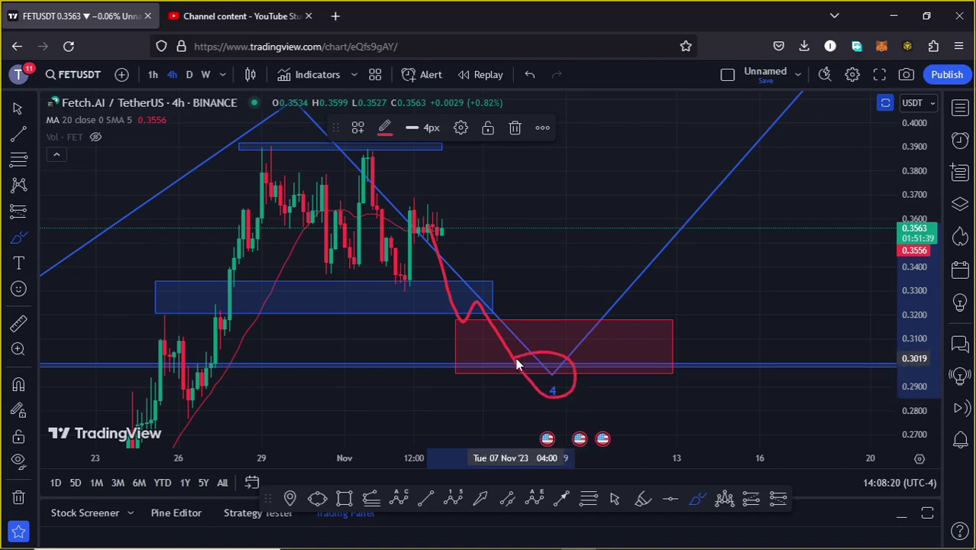
pyautogui.moveTo(516, 364); pyautogui.dragTo(696, 126)
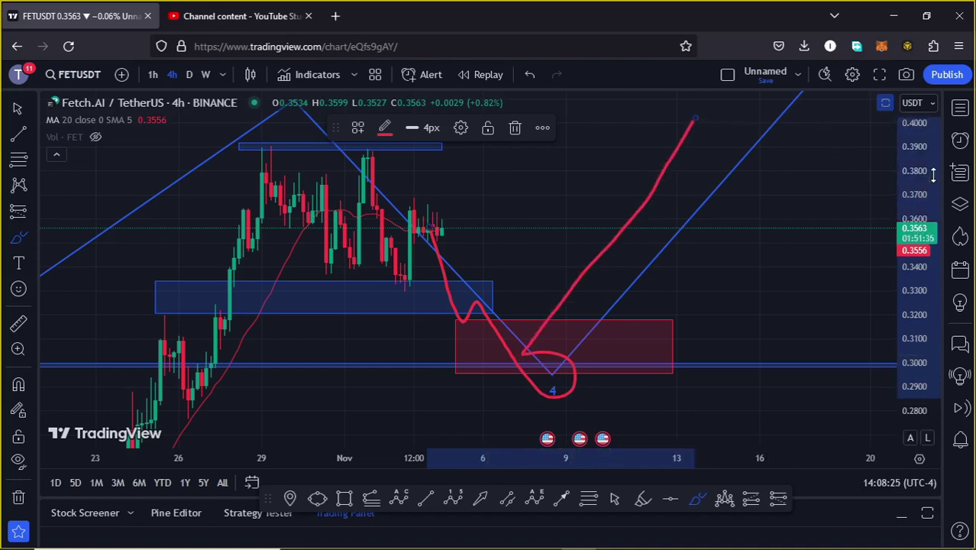
pyautogui.moveTo(921, 174); pyautogui.dragTo(922, 207)
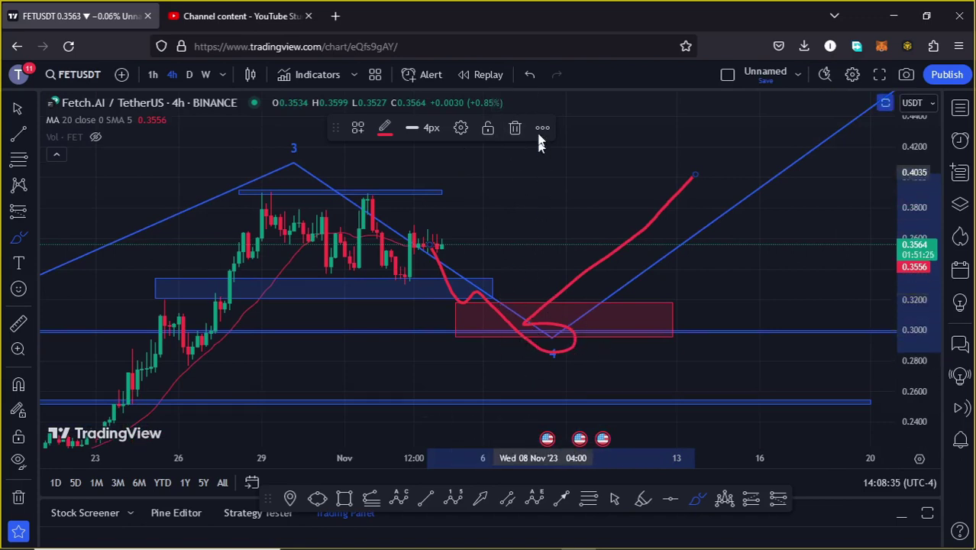
pyautogui.click(514, 130)
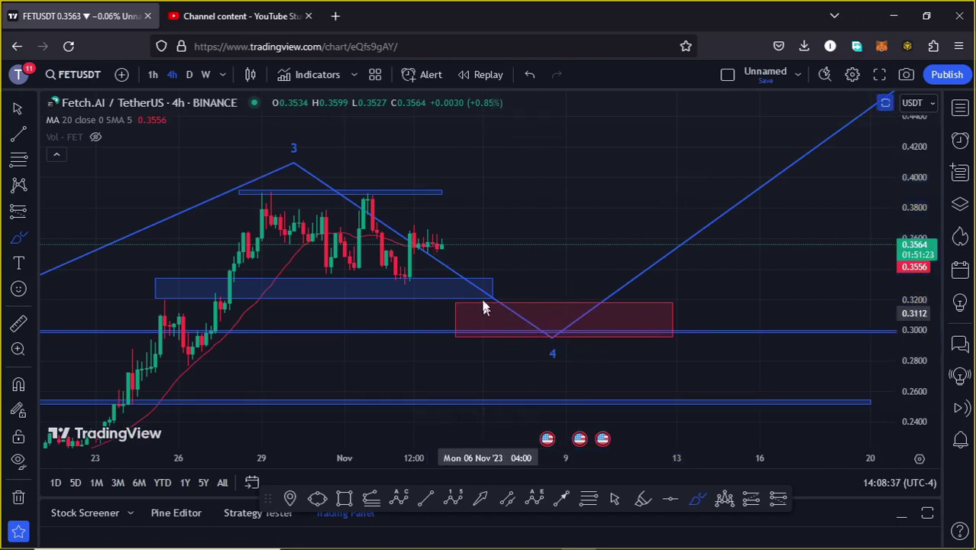
# - Draw a red path from the last candles down past the 4 to 0.25 support, loop, then rise right
pyautogui.moveTo(439, 248)
pyautogui.mouseDown()
pyautogui.moveTo(546, 344)
pyautogui.moveTo(519, 336)
pyautogui.moveTo(561, 398)
pyautogui.mouseUp()
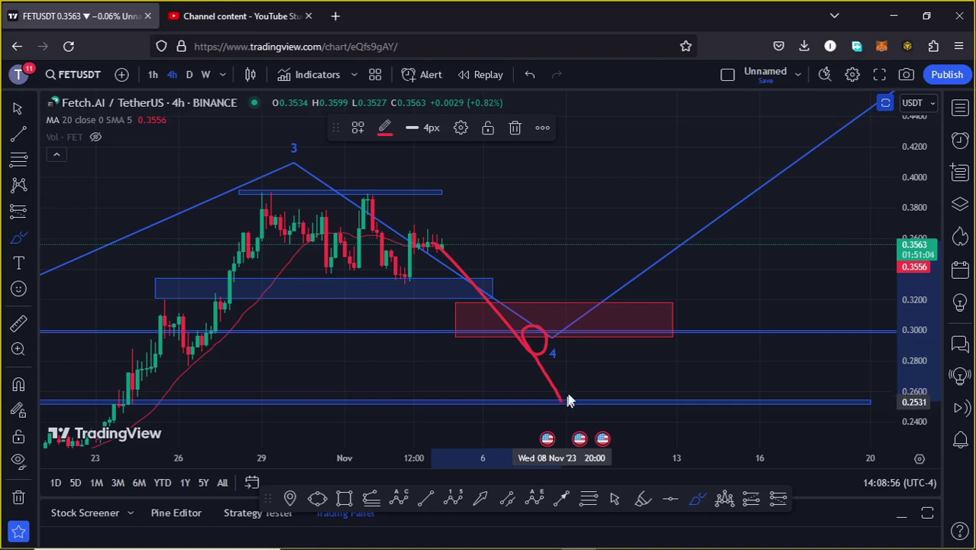
pyautogui.moveTo(567, 398); pyautogui.dragTo(671, 265)
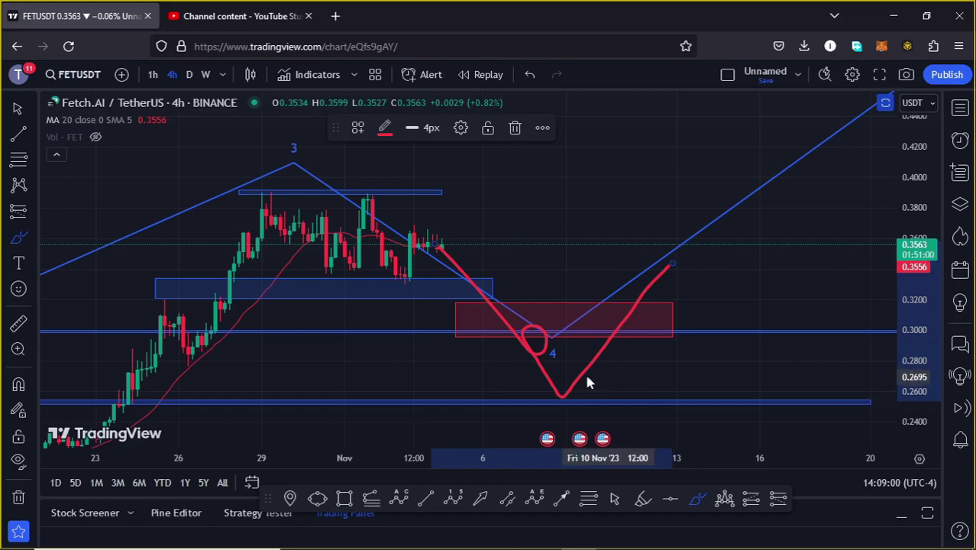
pyautogui.moveTo(563, 388)
pyautogui.mouseDown()
pyautogui.moveTo(549, 407)
pyautogui.moveTo(573, 415)
pyautogui.moveTo(587, 396)
pyautogui.moveTo(581, 378)
pyautogui.mouseUp()
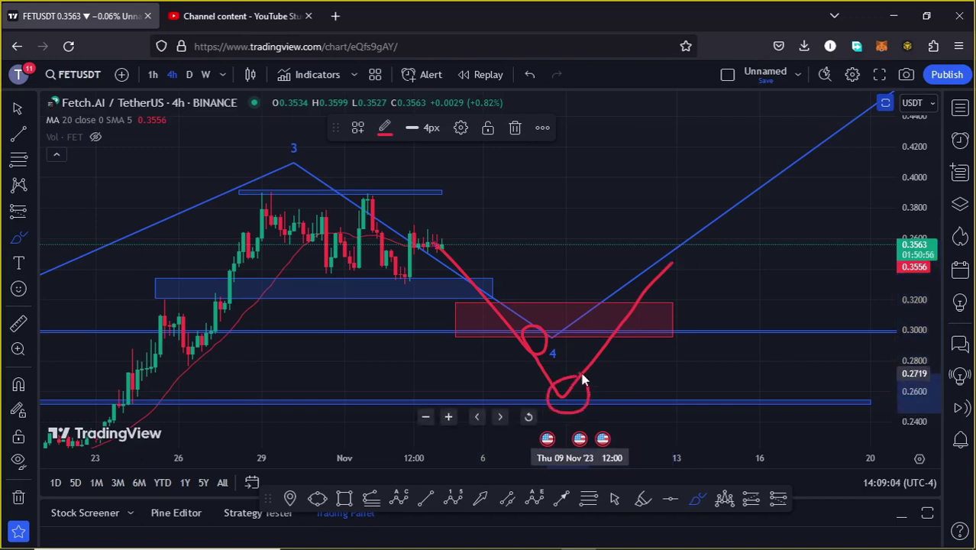
pyautogui.scroll(-5, 838, 309)
pyautogui.scroll(-3, 915, 261)
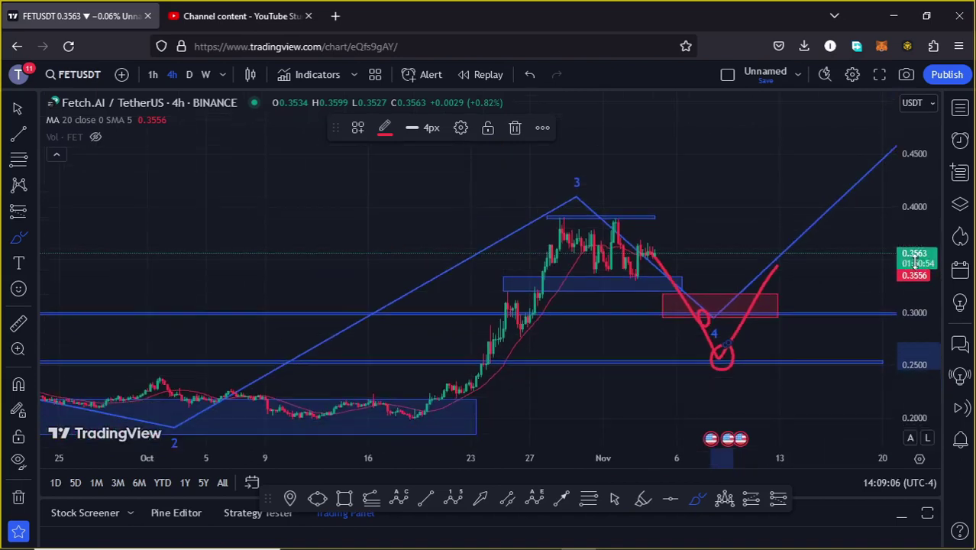
pyautogui.scroll(-2, 915, 261)
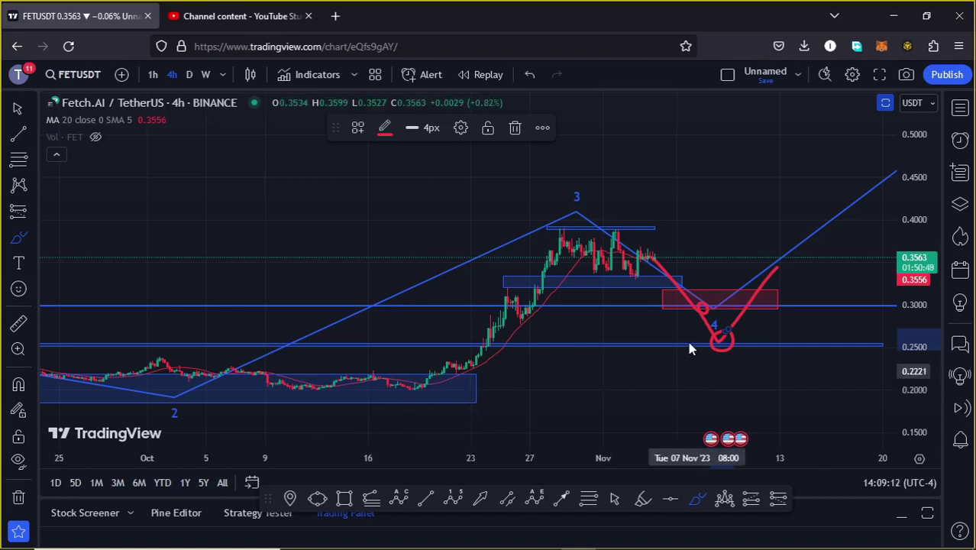
# - Undo the red freehand sketches and price scale changes one by one
pyautogui.click(531, 75)
pyautogui.click(531, 75)
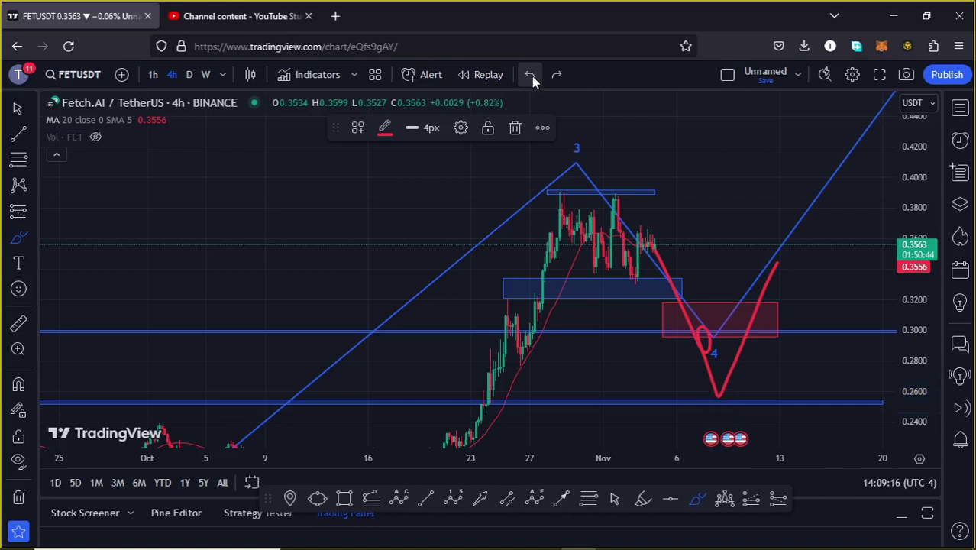
pyautogui.click(531, 76)
pyautogui.click(531, 76)
pyautogui.click(531, 75)
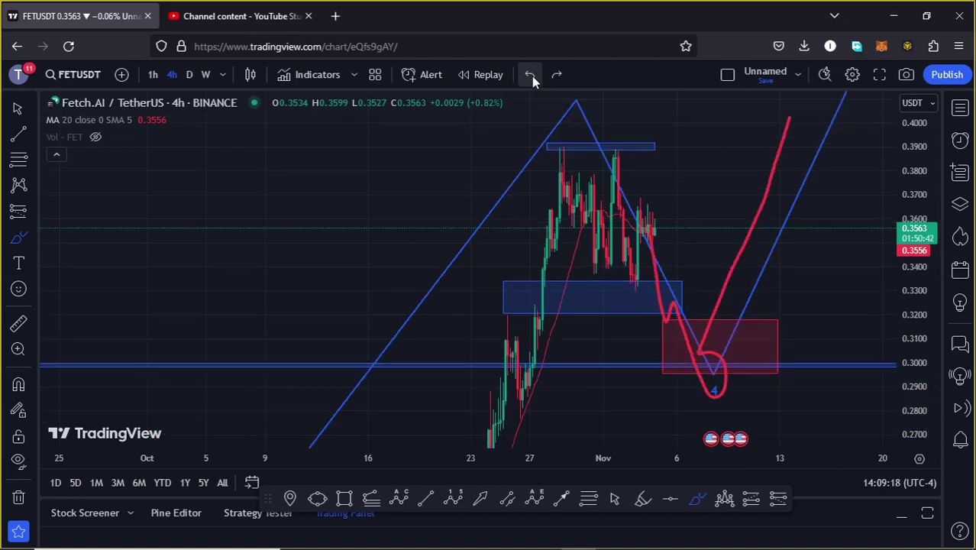
pyautogui.click(531, 74)
# - Compress the price scale, sketch another red path into wave 4, then undo it
pyautogui.scroll(5, 541, 229)
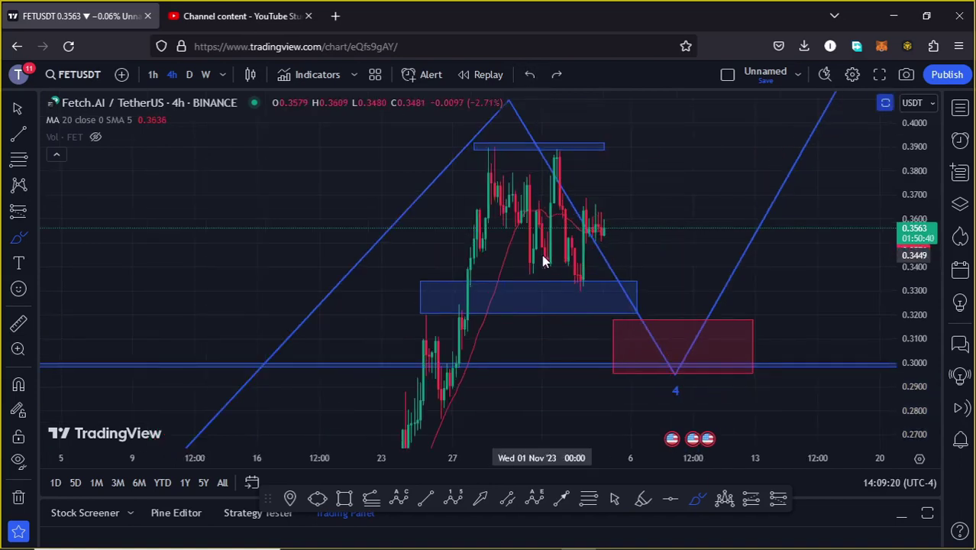
pyautogui.moveTo(916, 191); pyautogui.dragTo(923, 216)
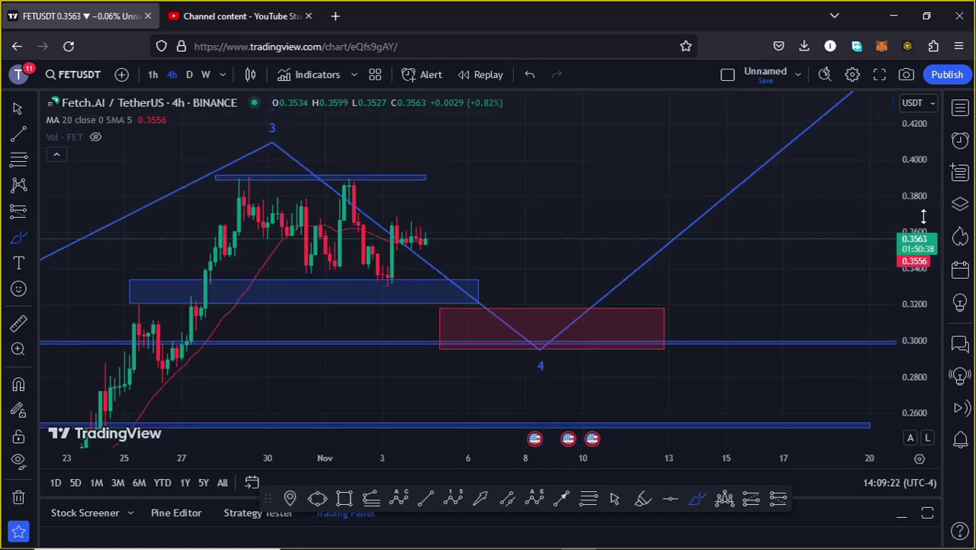
pyautogui.moveTo(414, 260)
pyautogui.mouseDown()
pyautogui.moveTo(443, 155)
pyautogui.moveTo(457, 159)
pyautogui.moveTo(479, 139)
pyautogui.moveTo(502, 215)
pyautogui.moveTo(543, 199)
pyautogui.moveTo(575, 348)
pyautogui.moveTo(556, 333)
pyautogui.moveTo(511, 341)
pyautogui.moveTo(539, 376)
pyautogui.moveTo(566, 346)
pyautogui.moveTo(545, 330)
pyautogui.mouseUp()
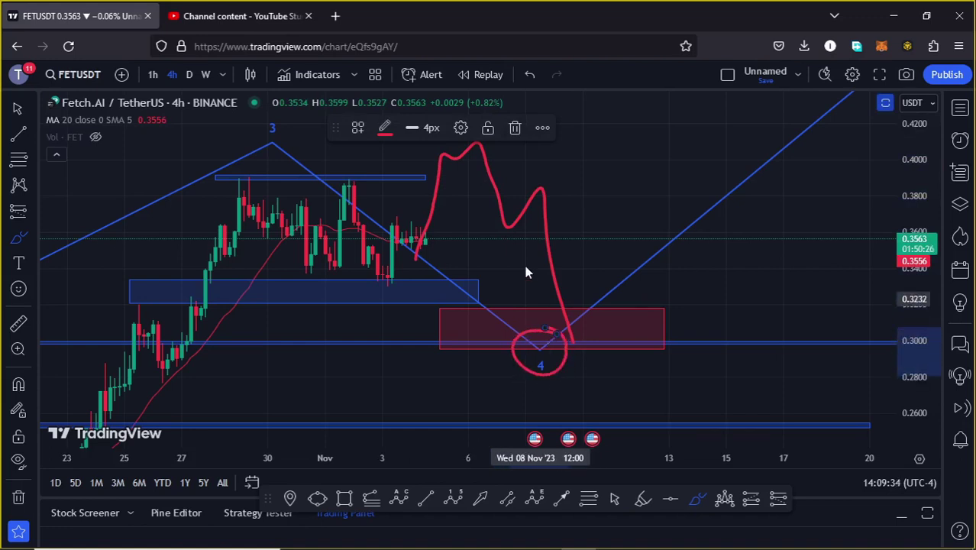
pyautogui.click(529, 75)
pyautogui.click(529, 75)
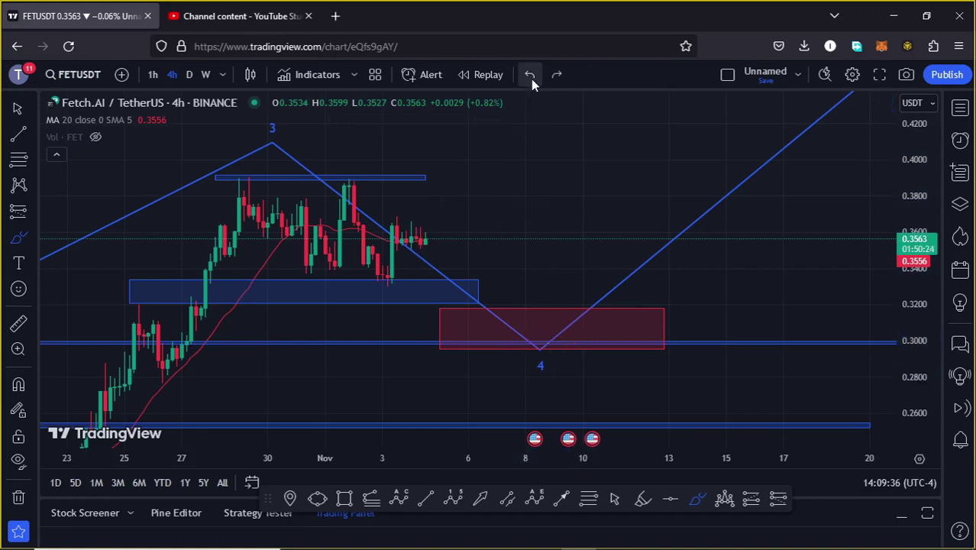